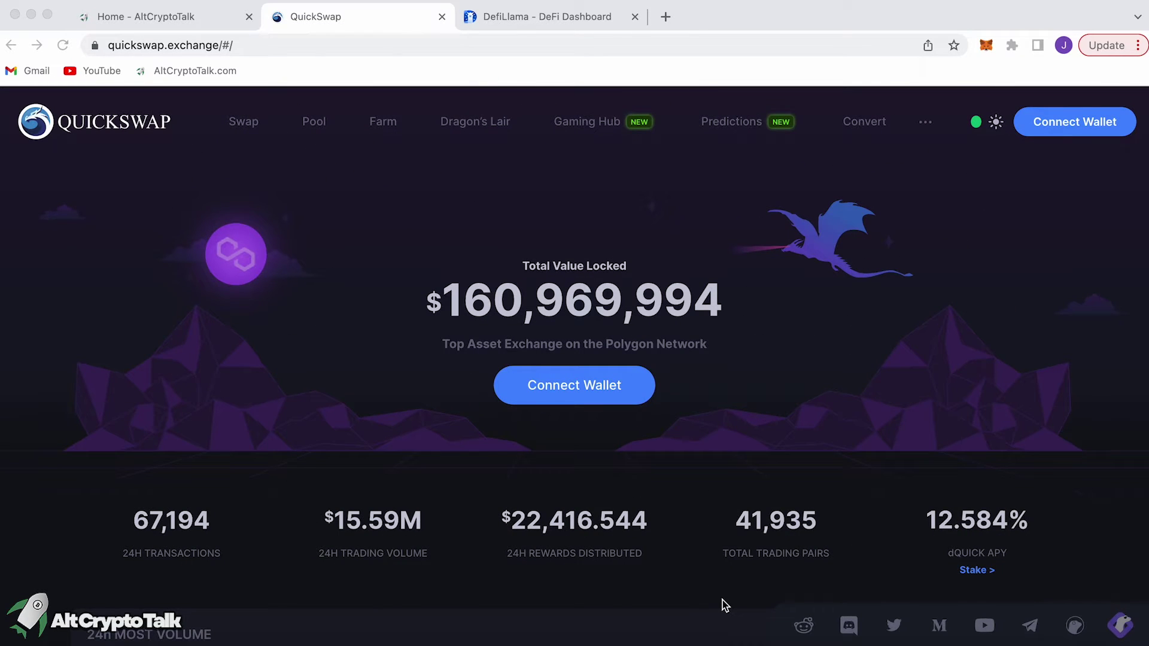
Step: Connect the MetaMask account to QuickSwap and approve the connection in the MetaMask popup
click(725, 606)
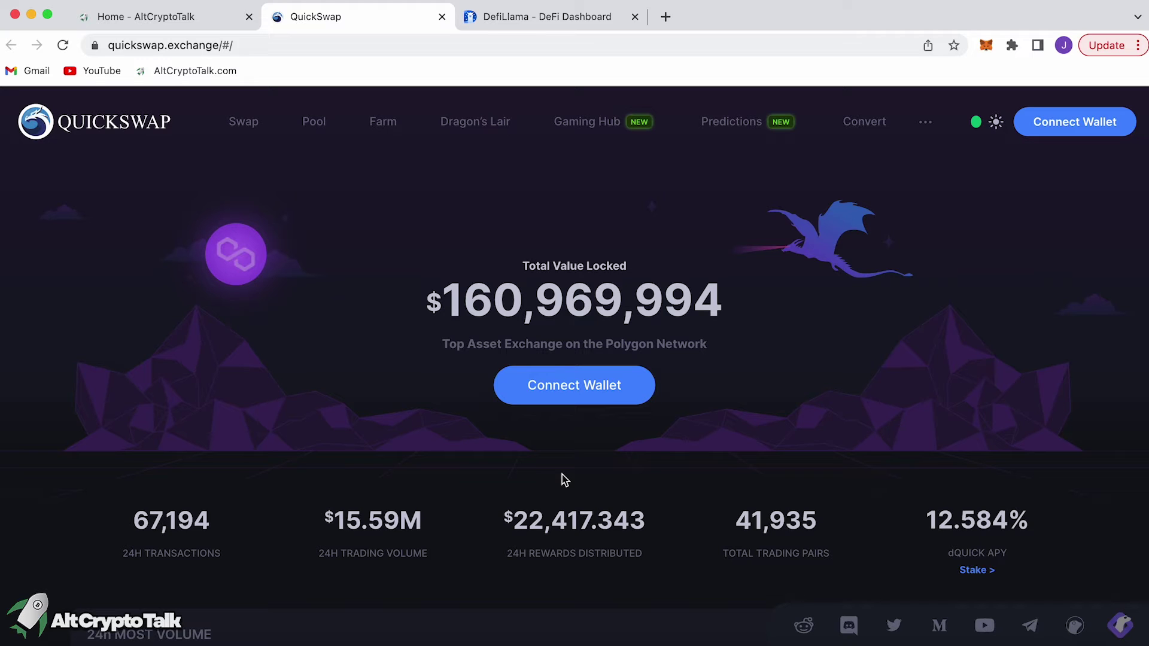
click(569, 396)
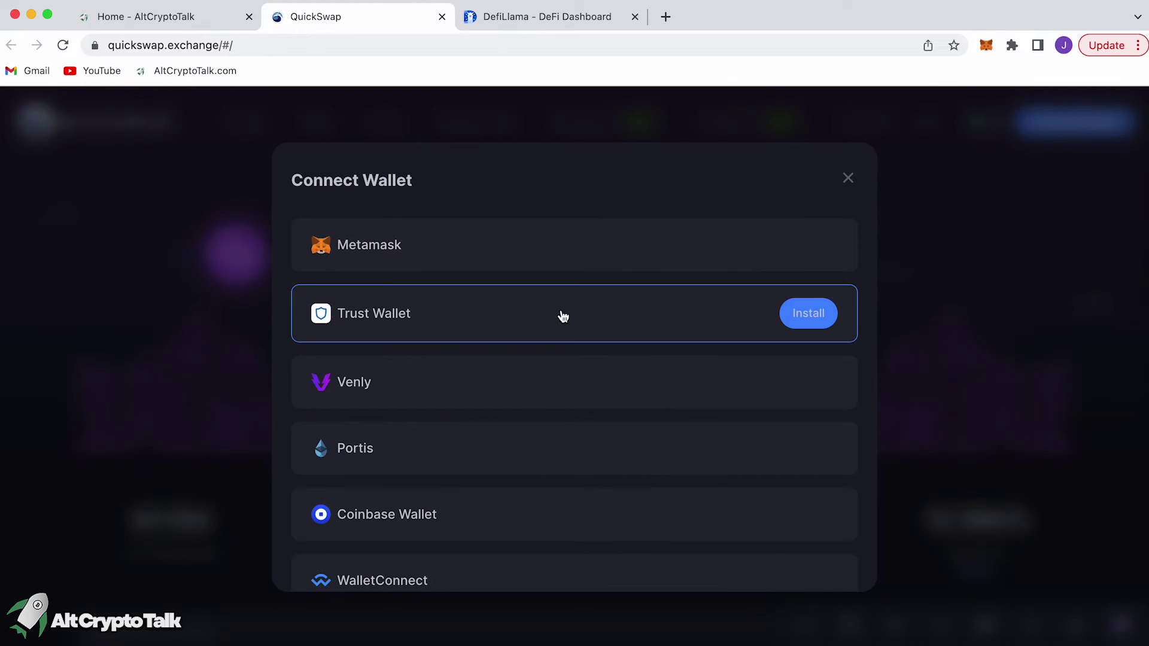
click(526, 261)
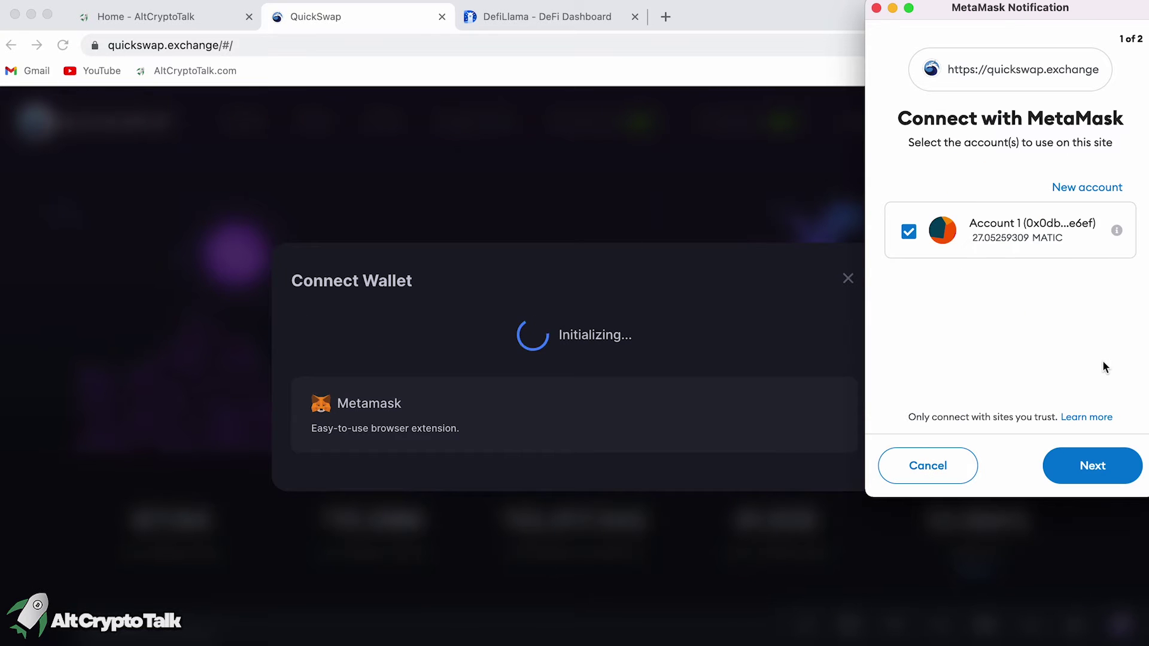
click(1088, 467)
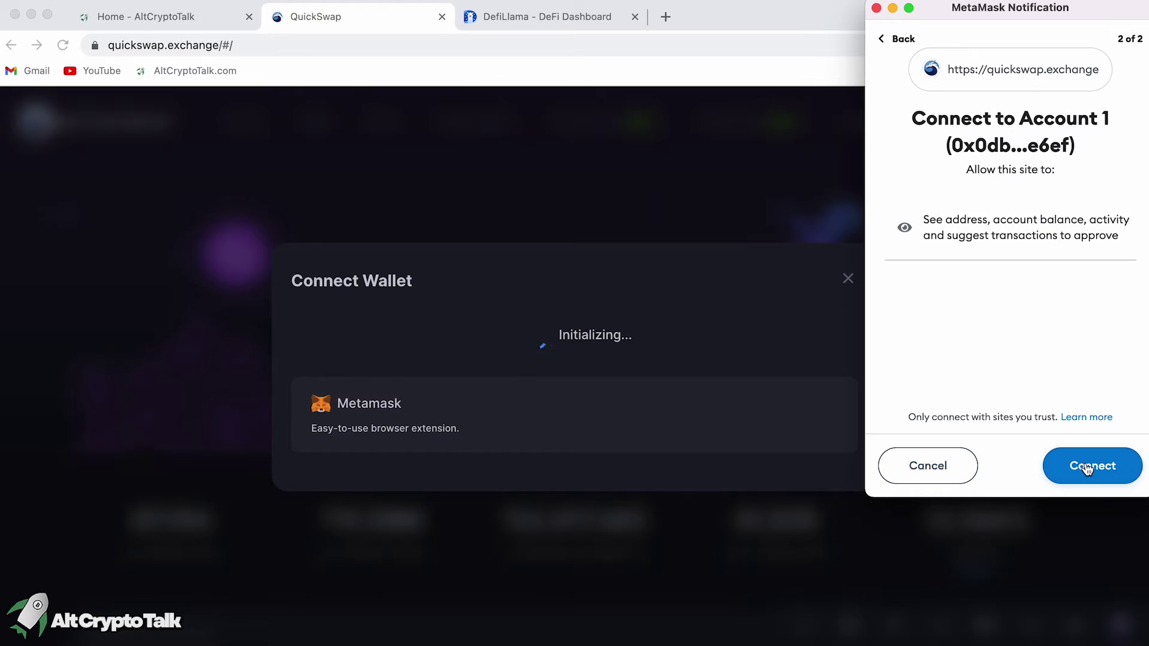
click(1087, 467)
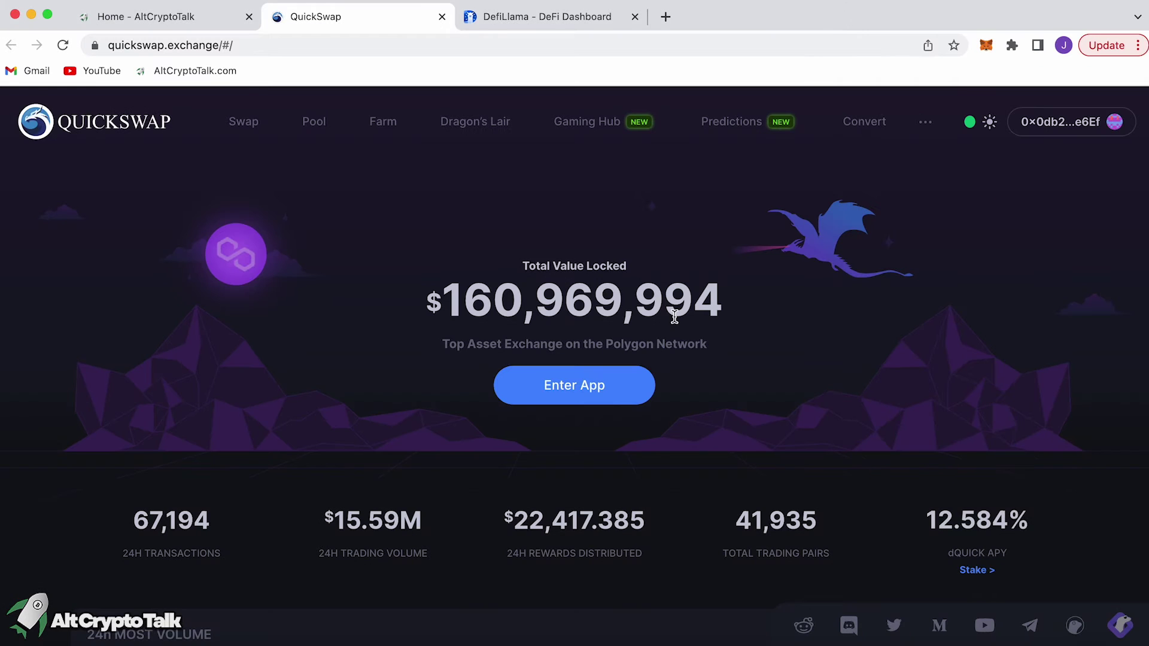
Step: Pick FYN (searched as 'affyn') as the To token and enter 6 MATIC, quoting about 120.695 FYN
click(267, 134)
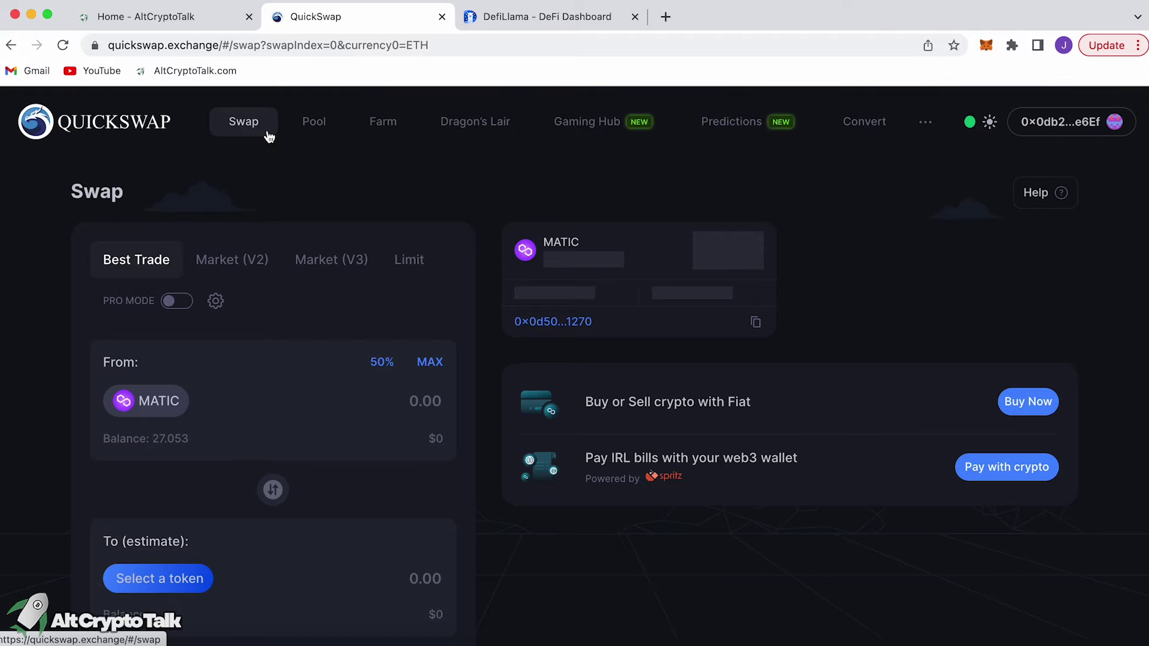
scroll(419, 144, down, 1)
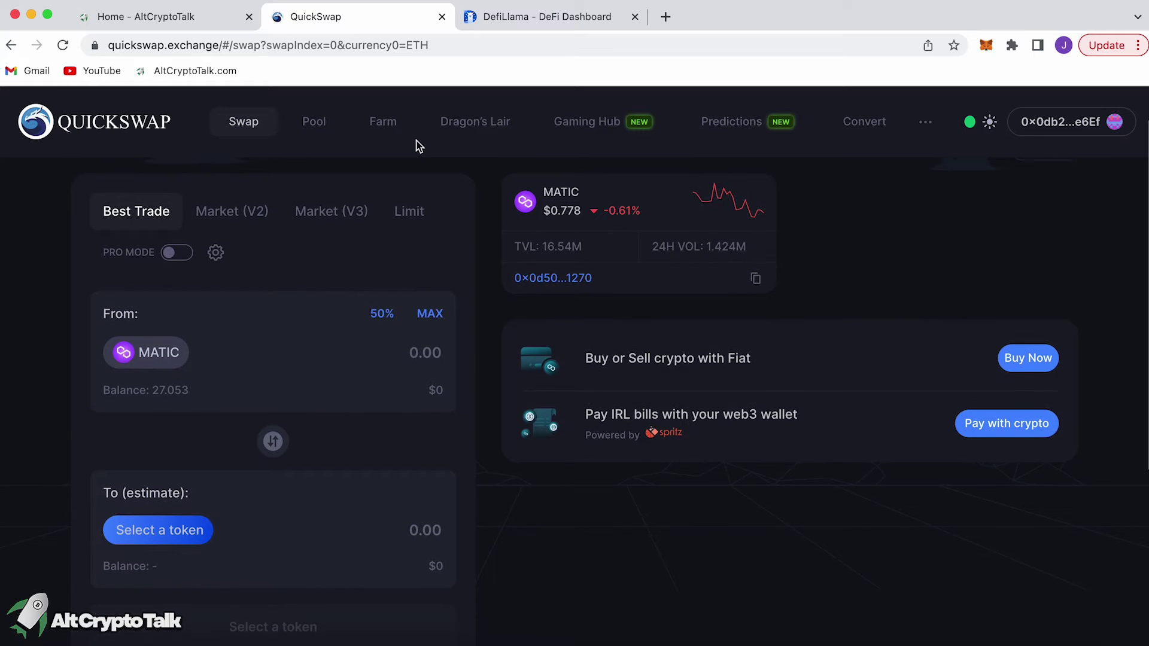
scroll(415, 144, down, 3)
click(190, 409)
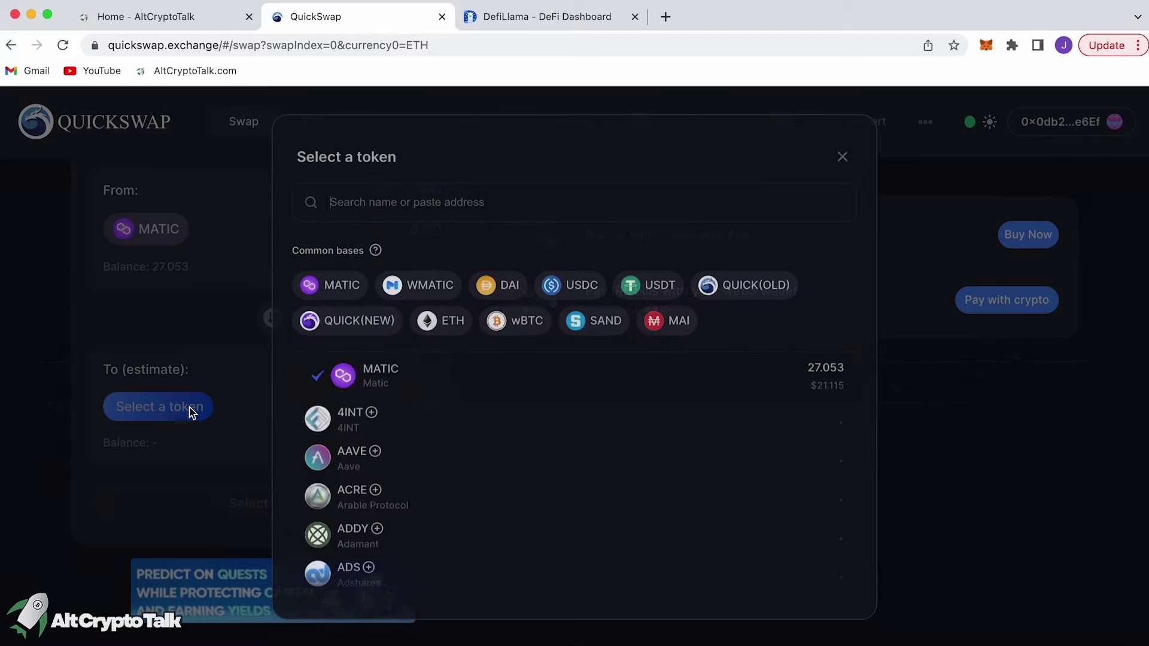
scroll(602, 415, down, 5)
scroll(601, 416, down, 5)
scroll(601, 415, down, 5)
scroll(602, 416, down, 3)
scroll(601, 416, down, 3)
scroll(601, 415, down, 3)
scroll(601, 415, down, 1)
click(410, 204)
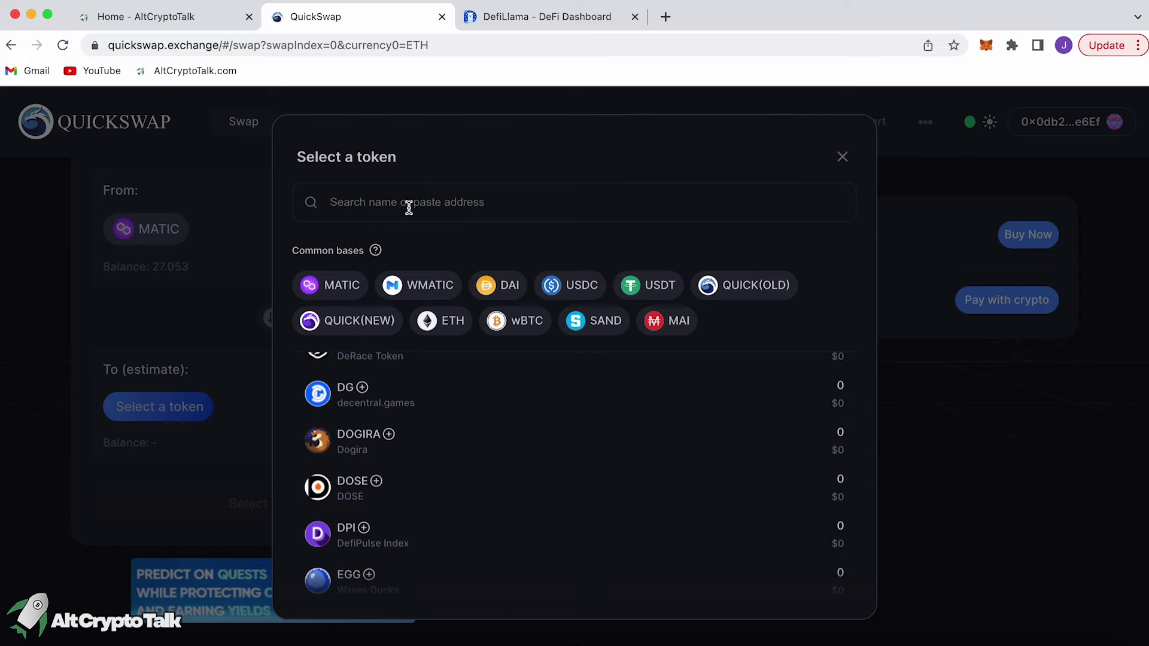
text(affyn)
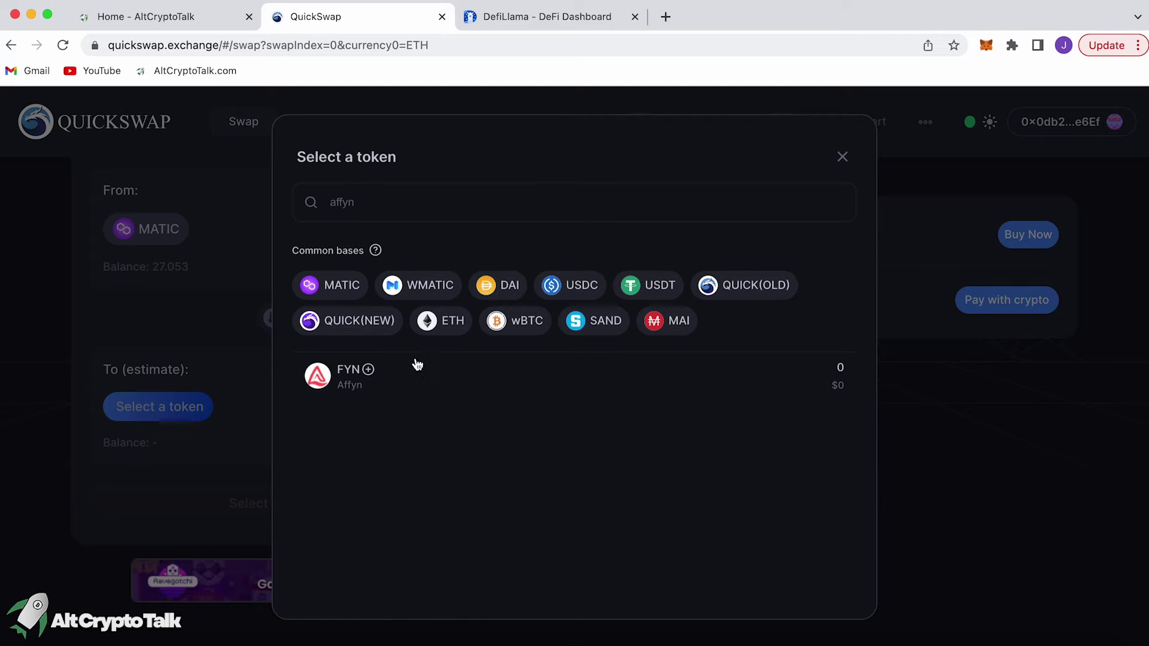
click(314, 377)
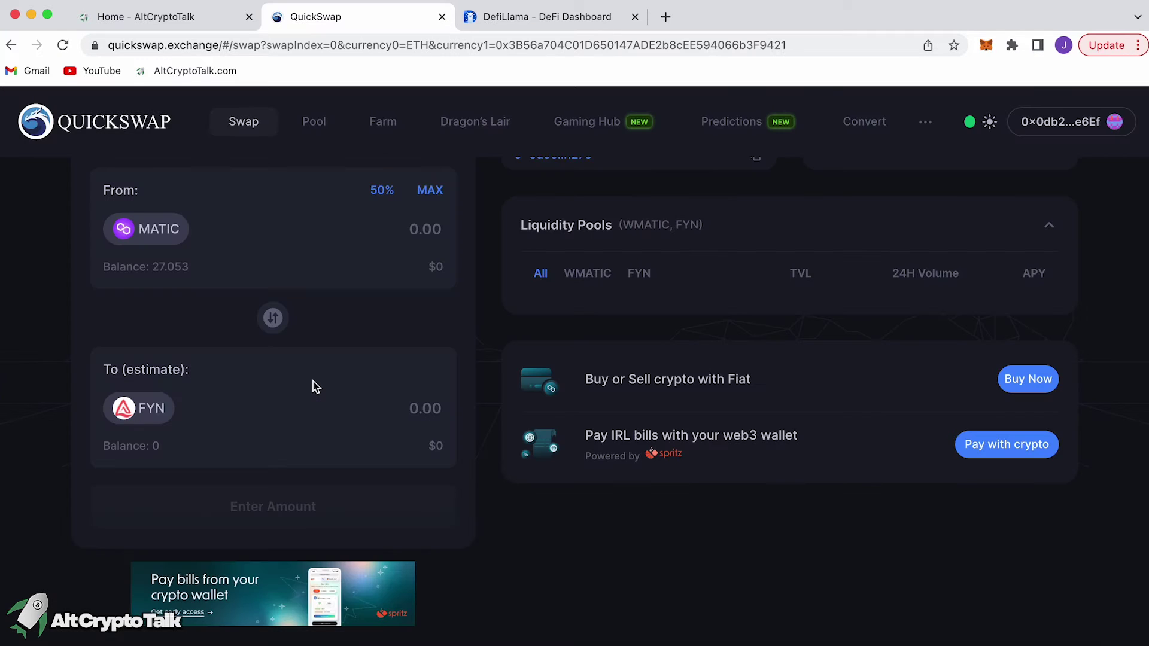
scroll(163, 333, up, 1)
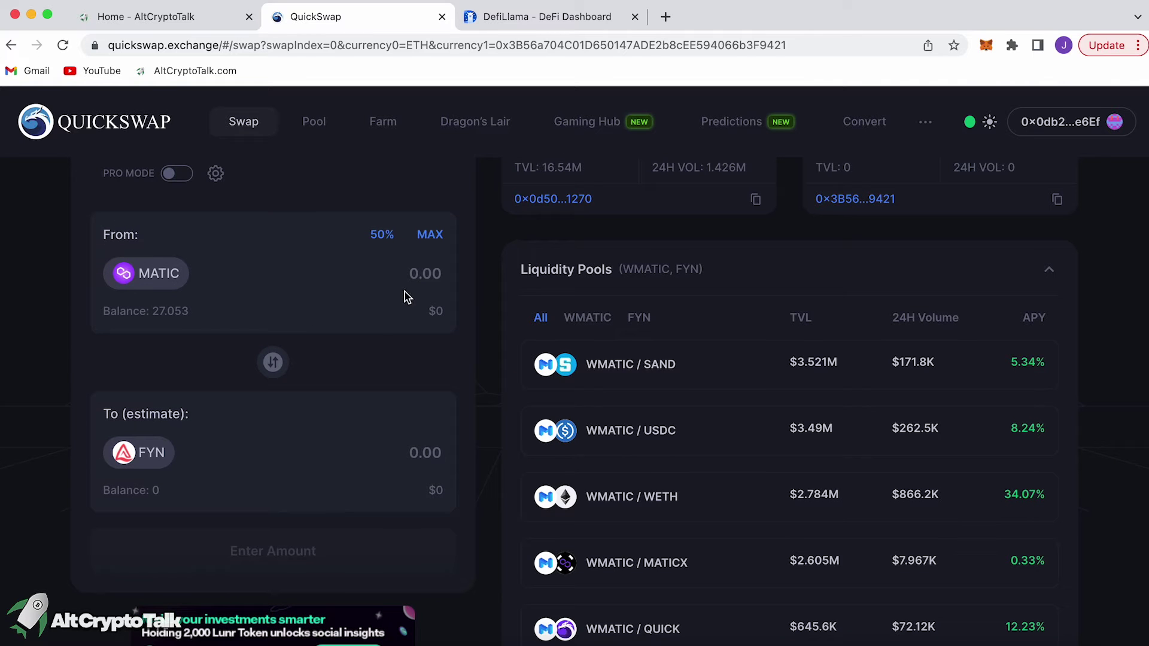
click(420, 276)
text(6)
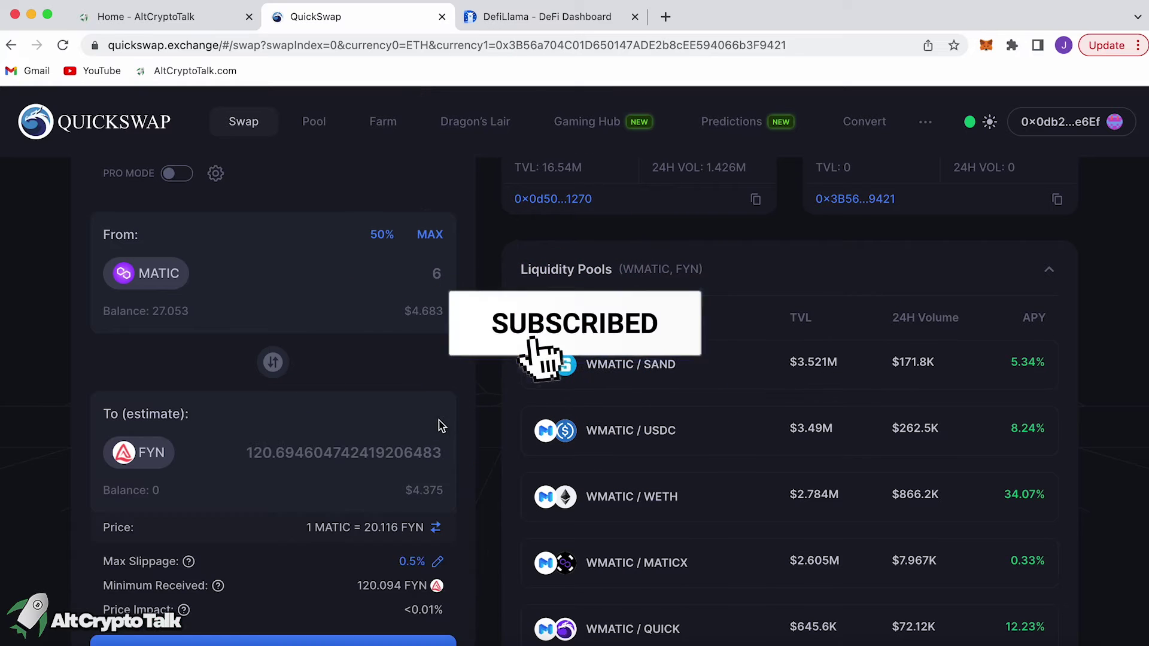
scroll(453, 449, down, 2)
scroll(457, 459, up, 1)
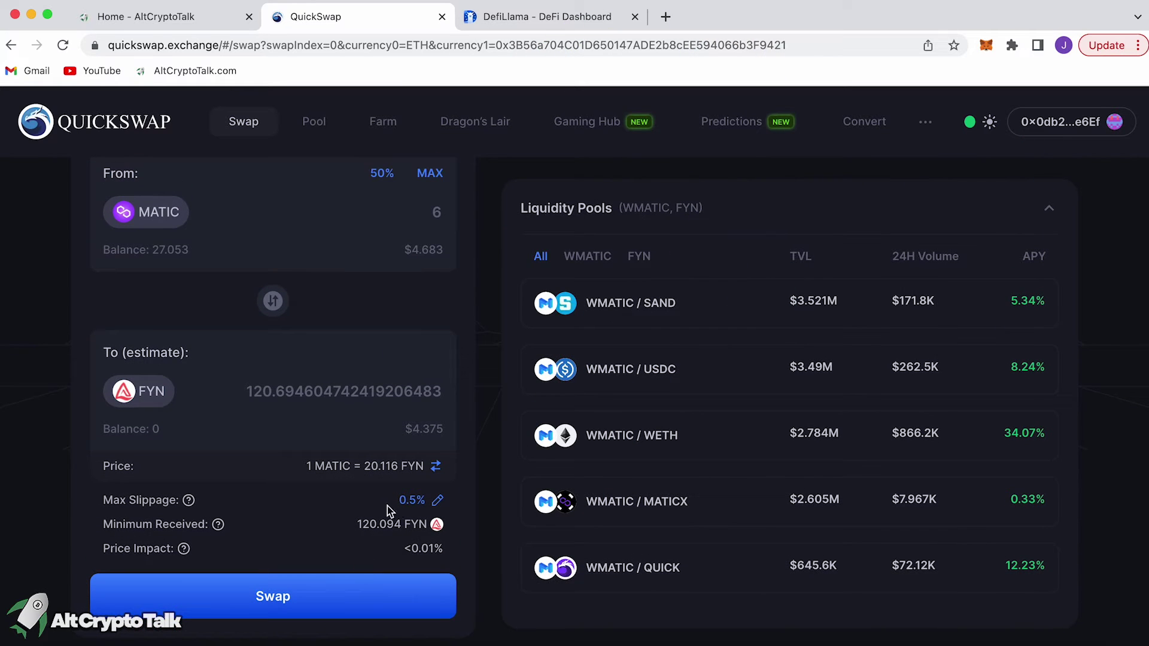
Step: Confirm the 6 MATIC to FYN swap in QuickSwap and MetaMask, then dismiss the submitted notice
click(351, 594)
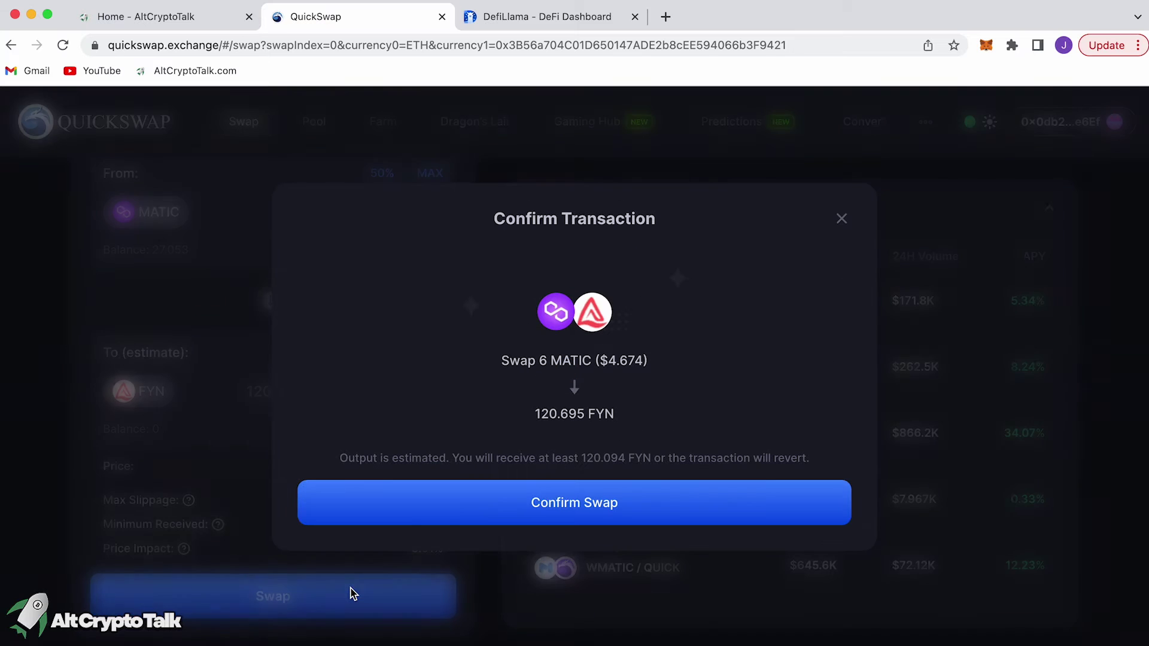
click(616, 523)
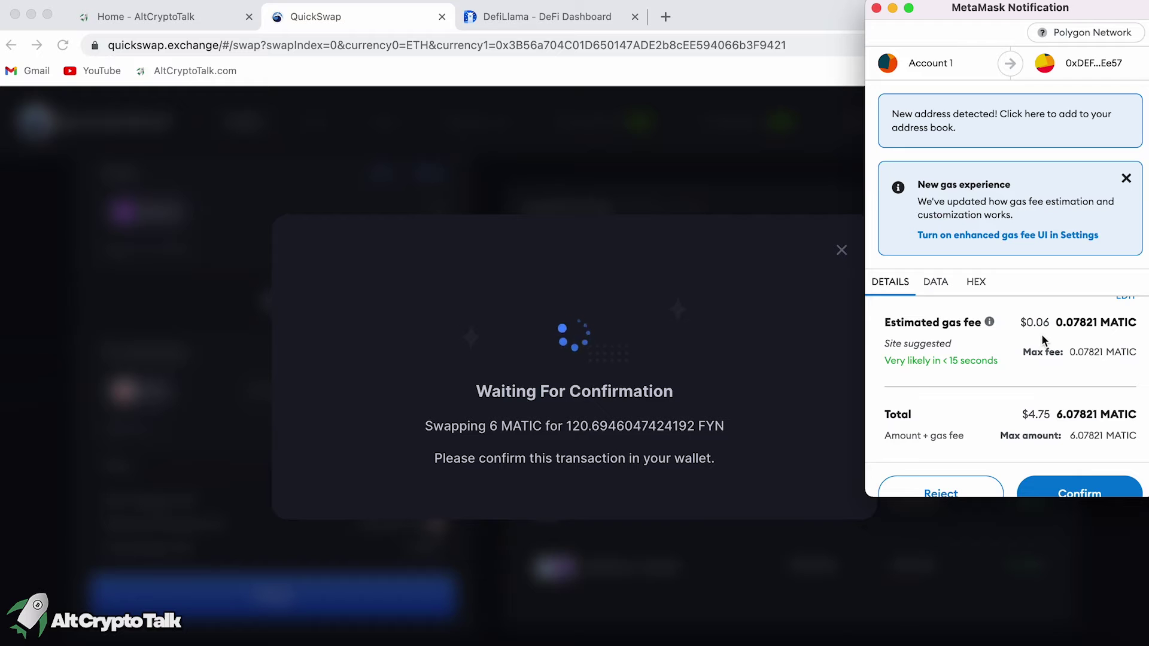
scroll(1052, 384, down, 2)
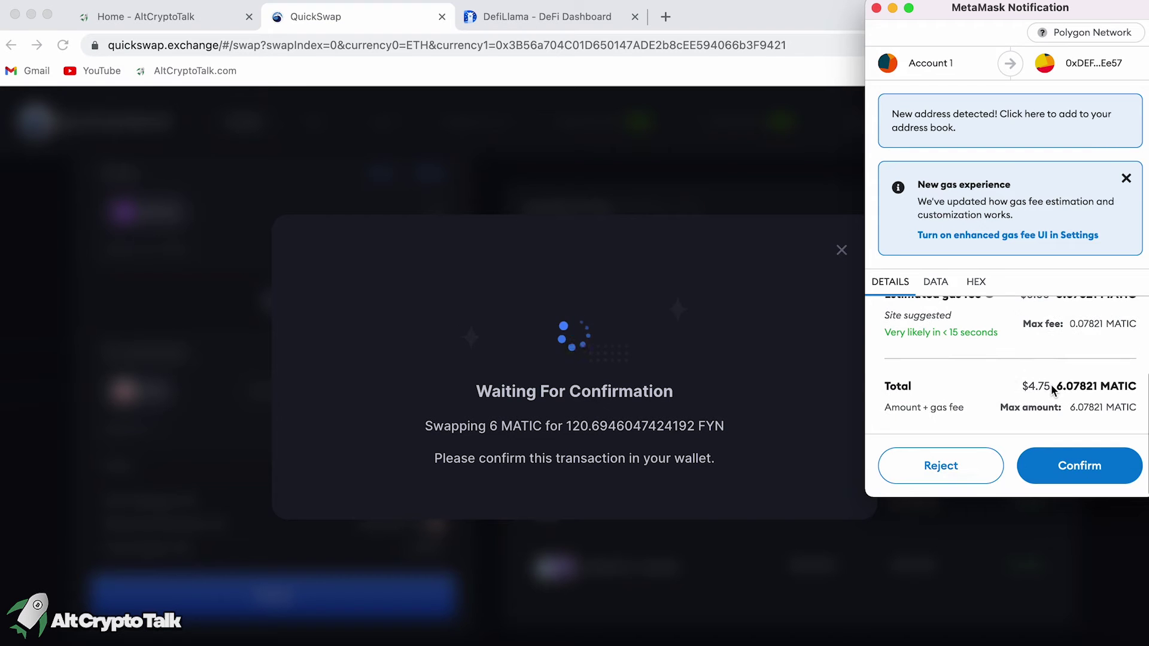
click(1073, 483)
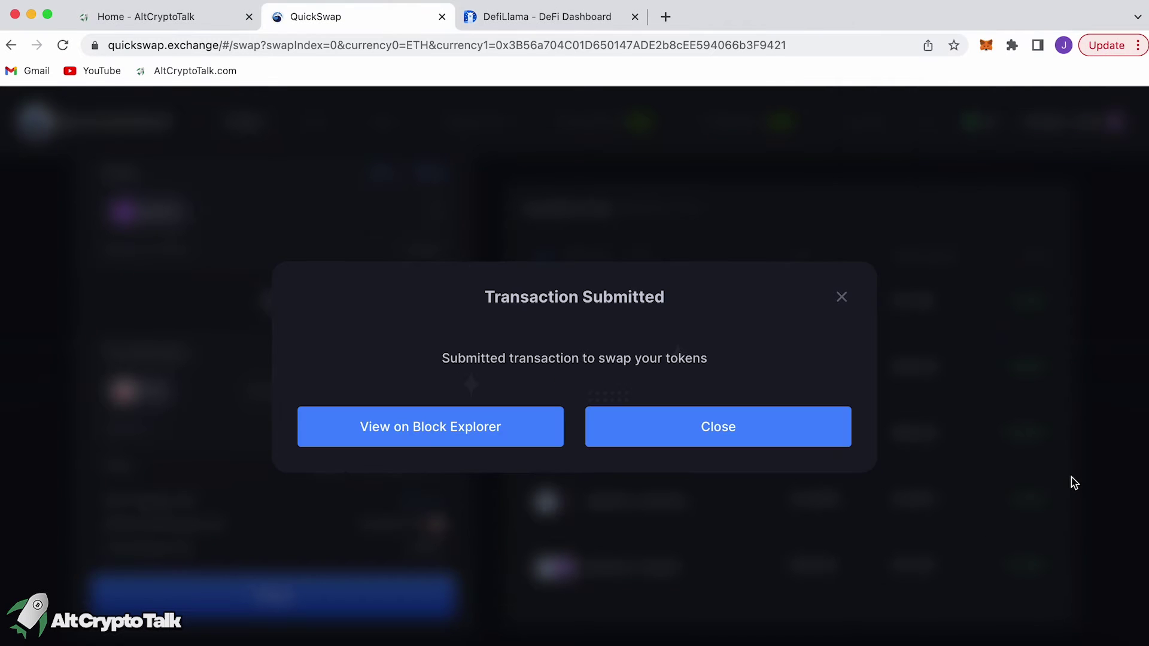
click(798, 430)
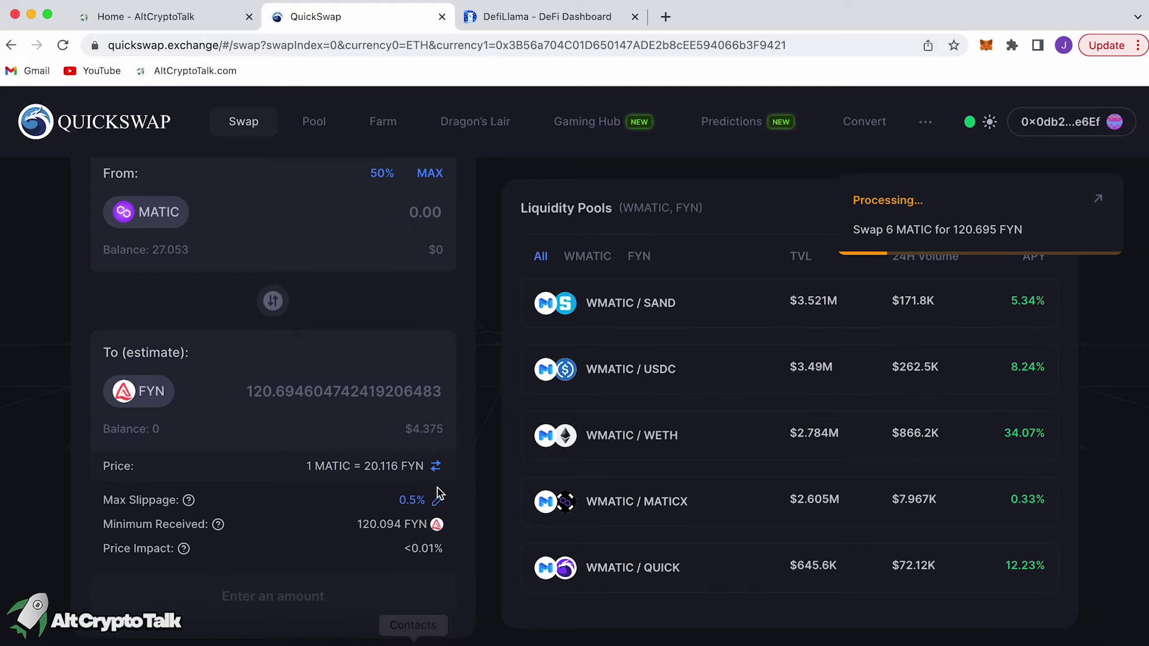
Step: Import the FYN token into MetaMask from the token list
click(151, 391)
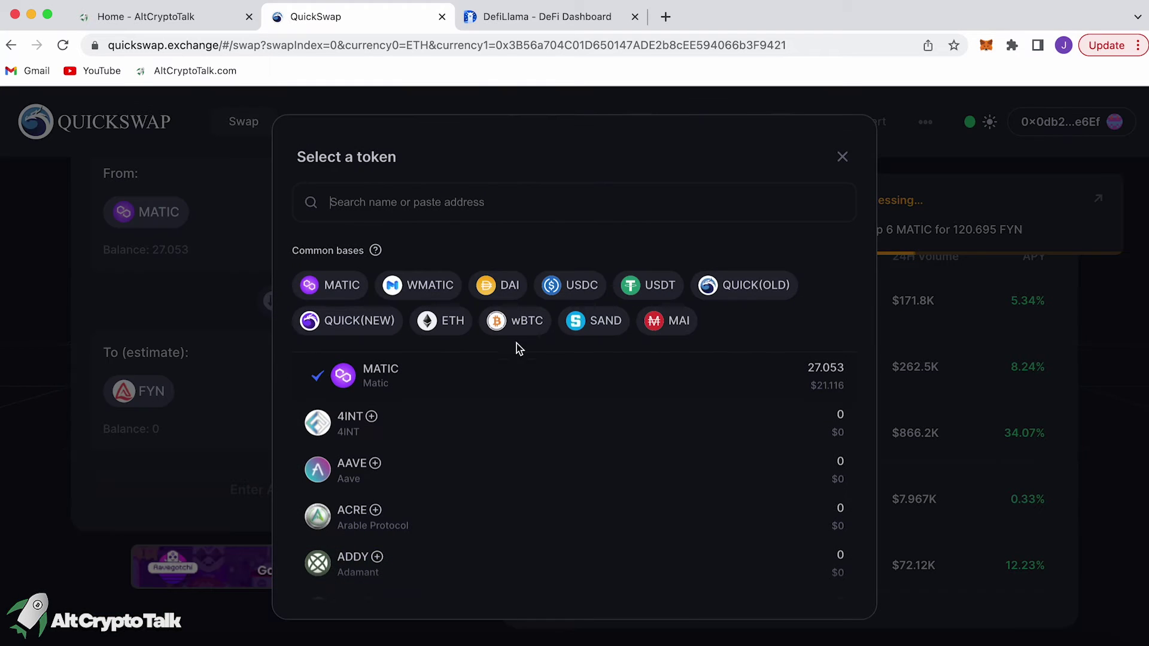
text(u)
key(BackSpace)
text(yn)
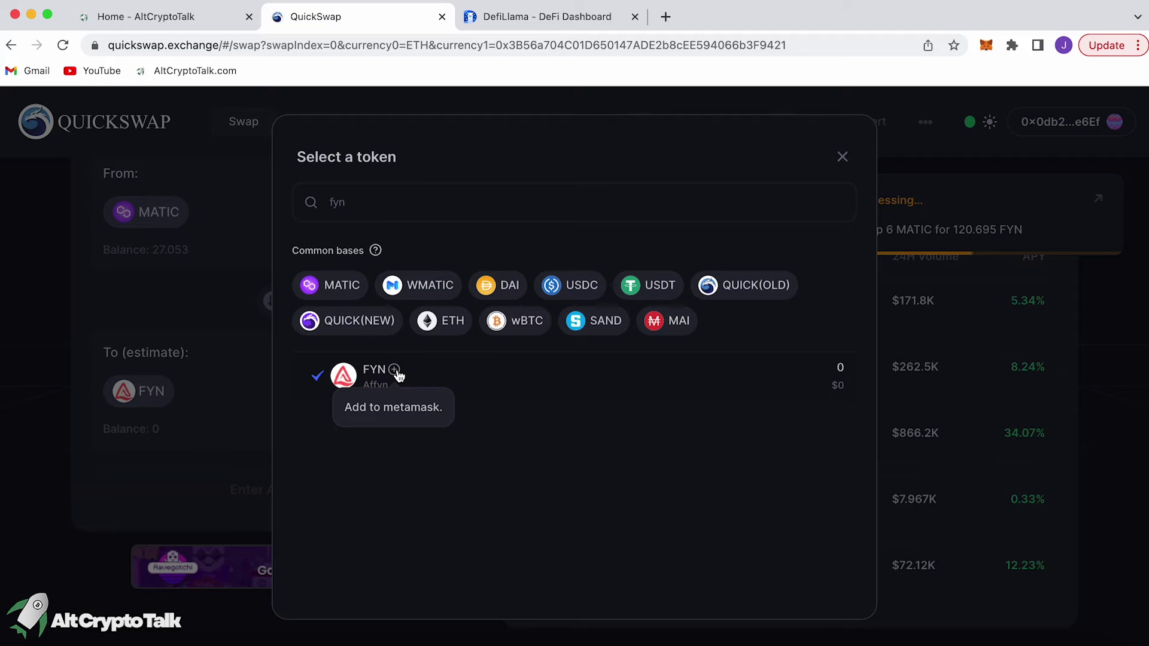
click(394, 370)
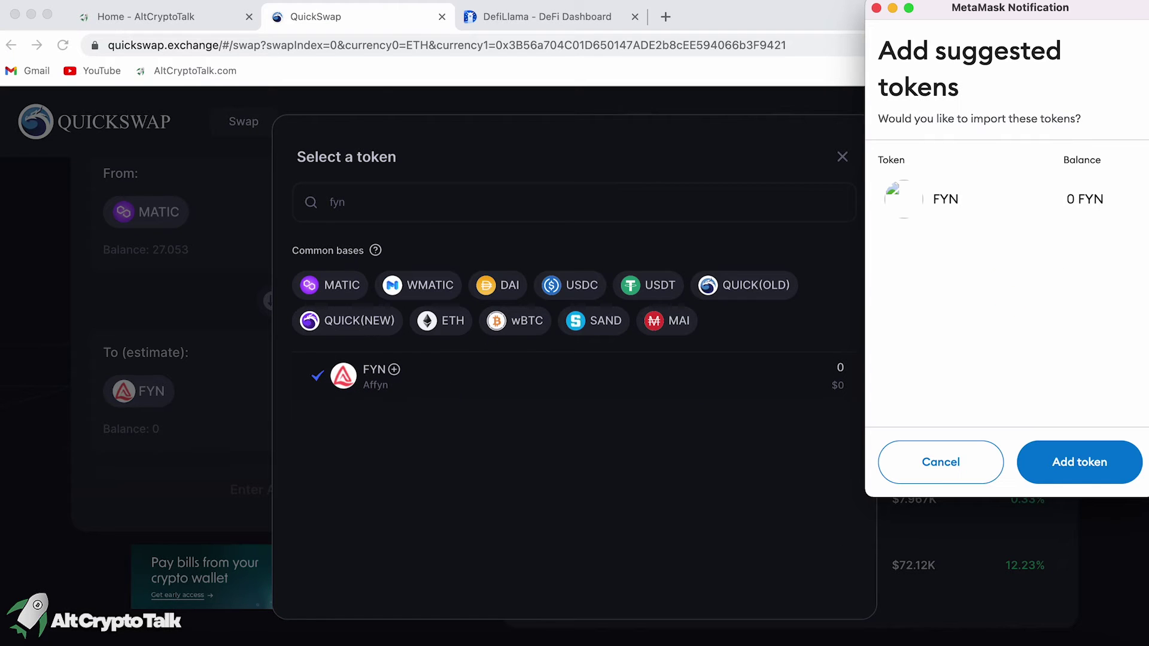
click(1087, 455)
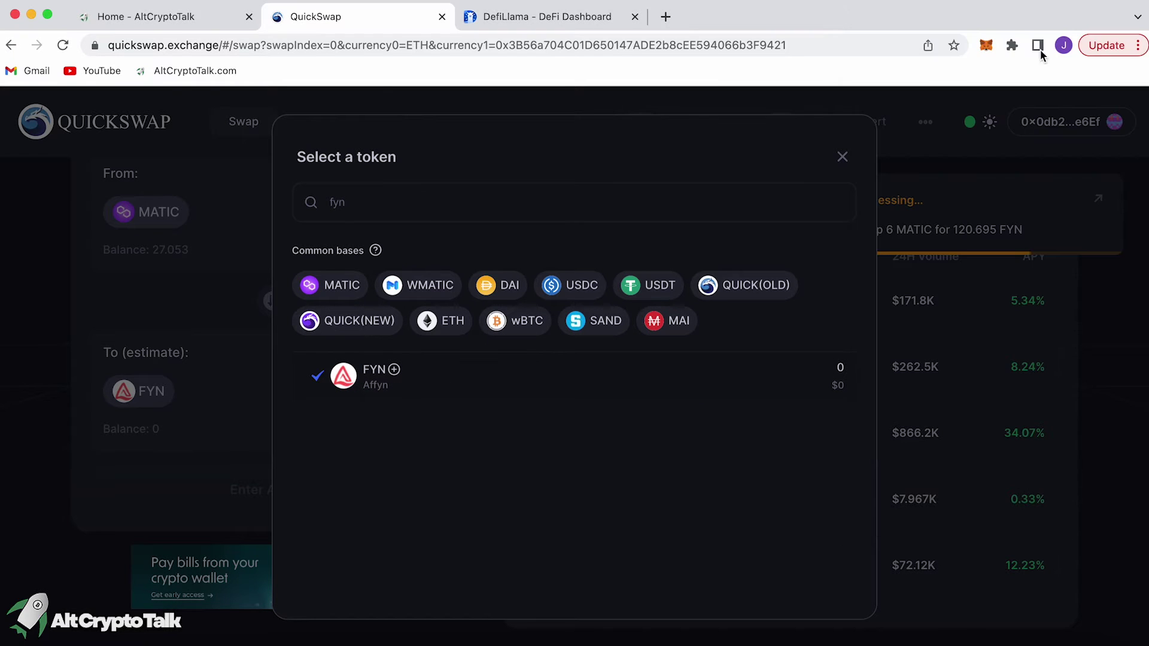
Step: Check MetaMask assets showing about 120.69 FYN and 21.0156 MATIC, then close the dialogs
click(984, 45)
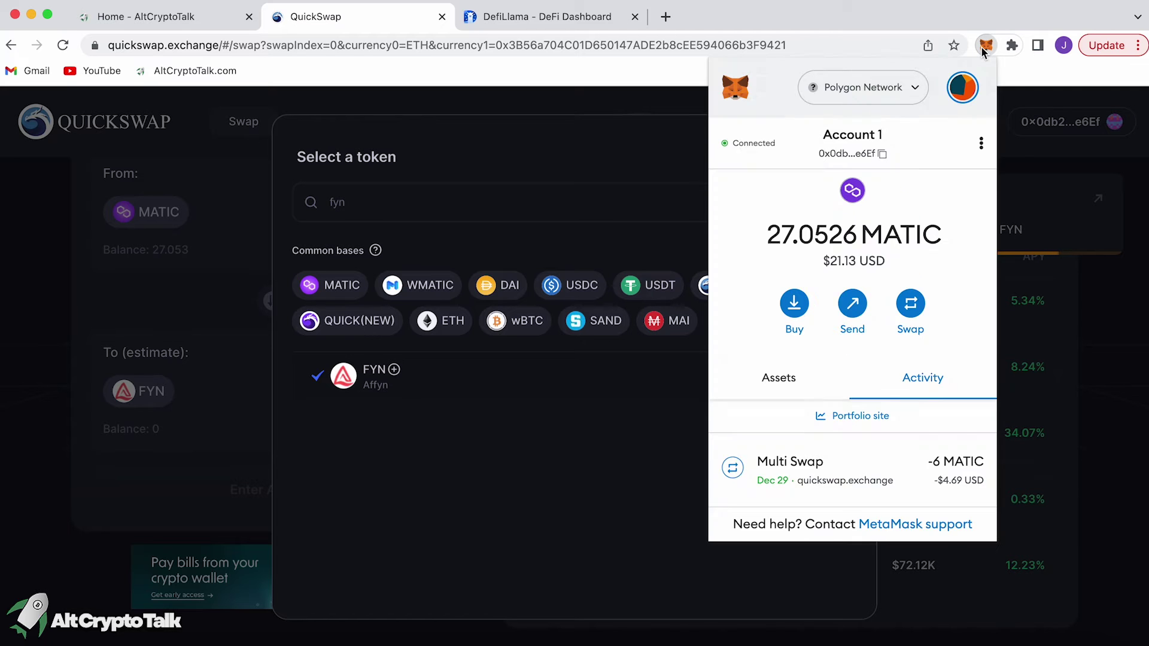
click(824, 388)
scroll(823, 387, down, 3)
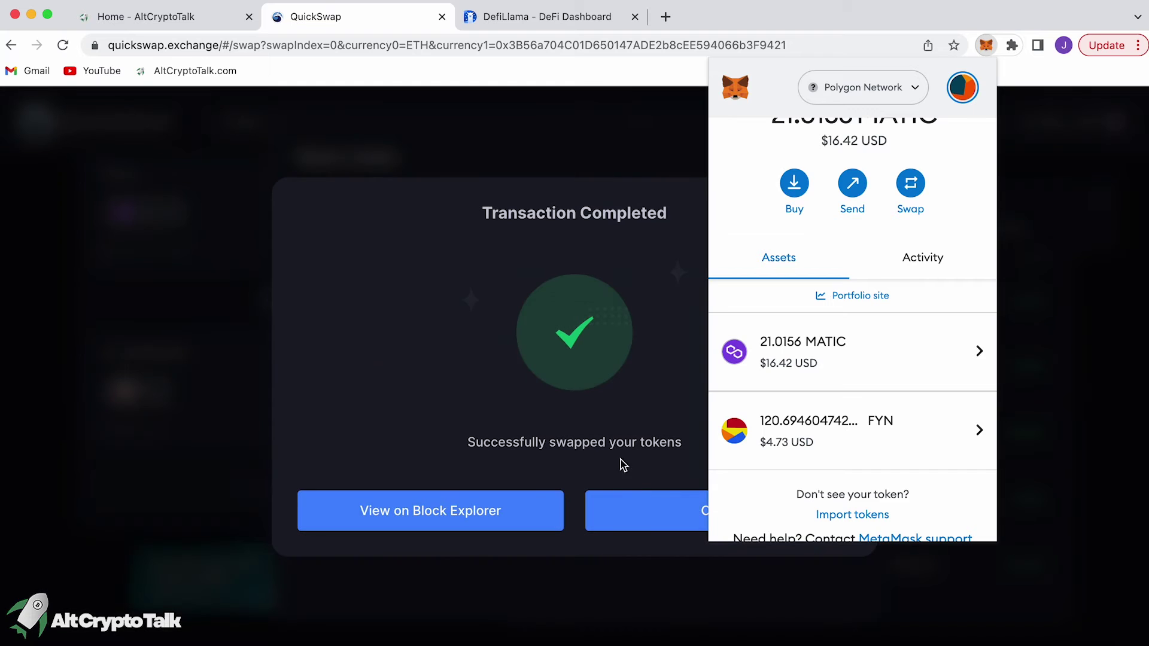
click(592, 404)
click(726, 515)
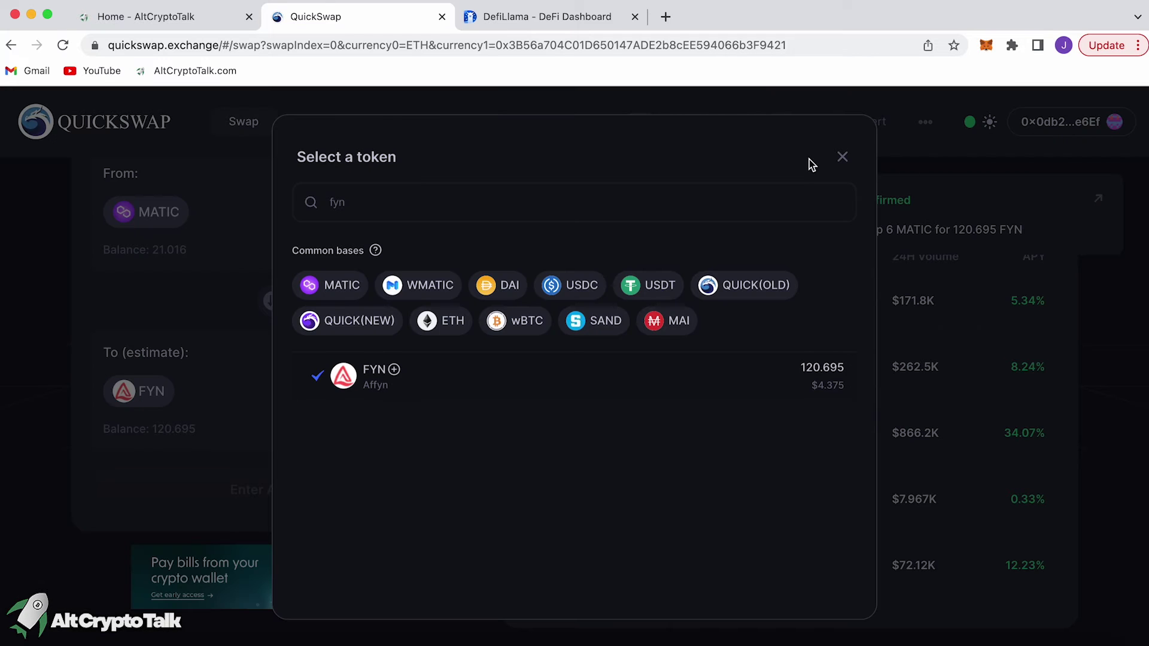
click(834, 158)
scroll(393, 347, up, 3)
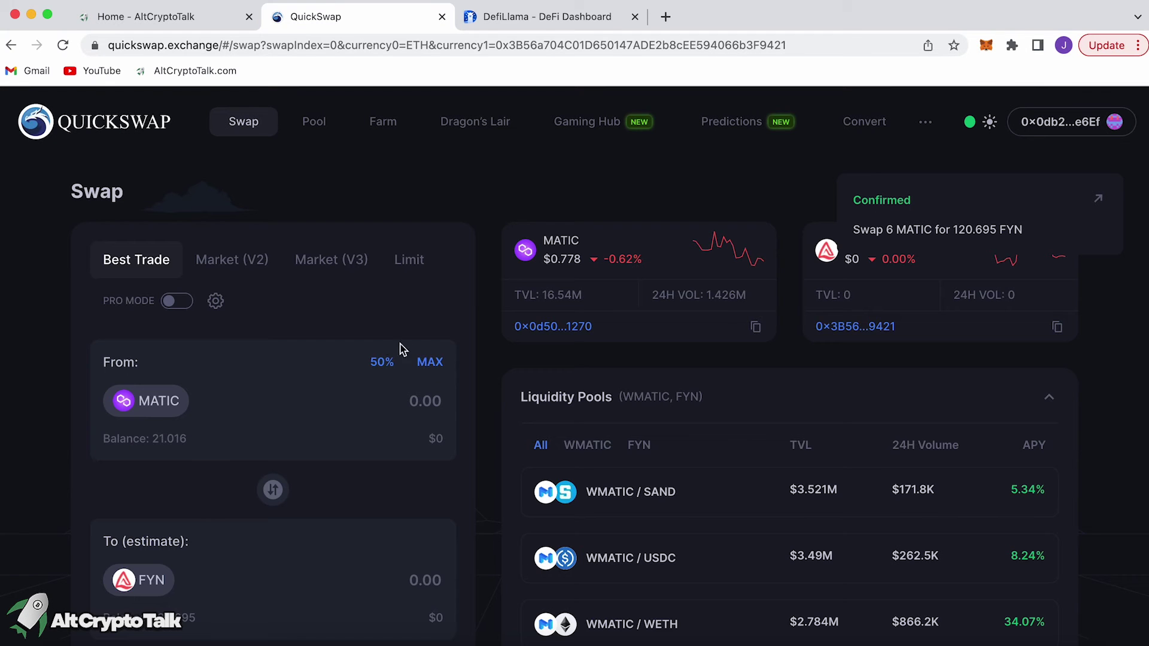
Step: Choose AVAX as the first token and MATIC as the second on the Pool page
click(307, 133)
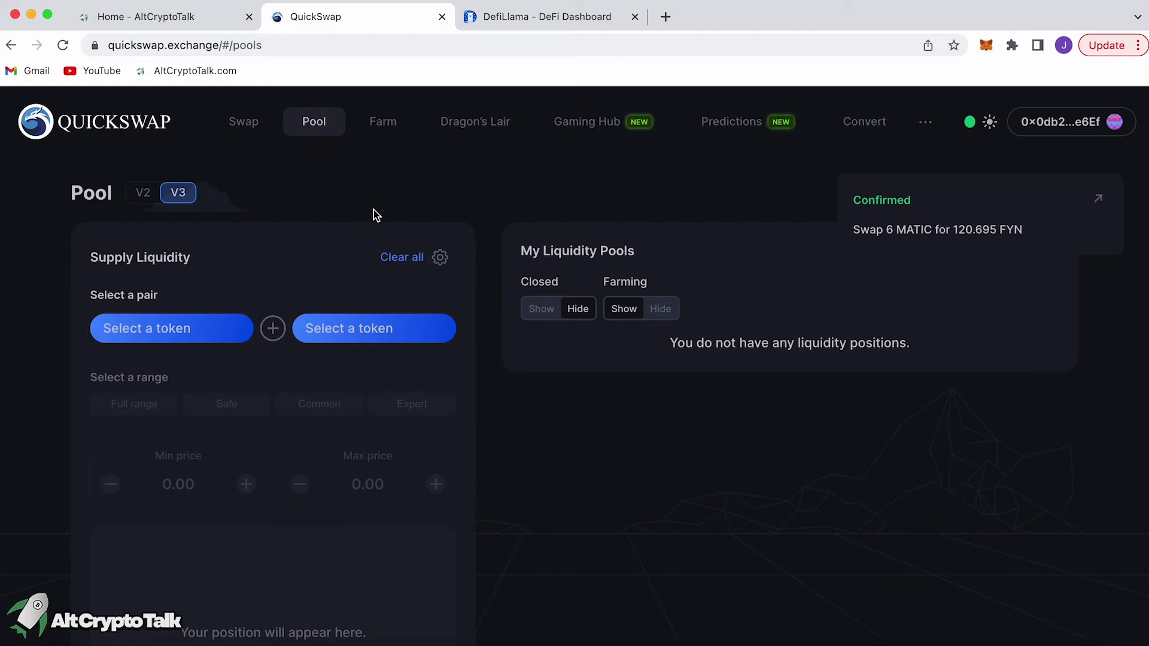
scroll(374, 216, down, 3)
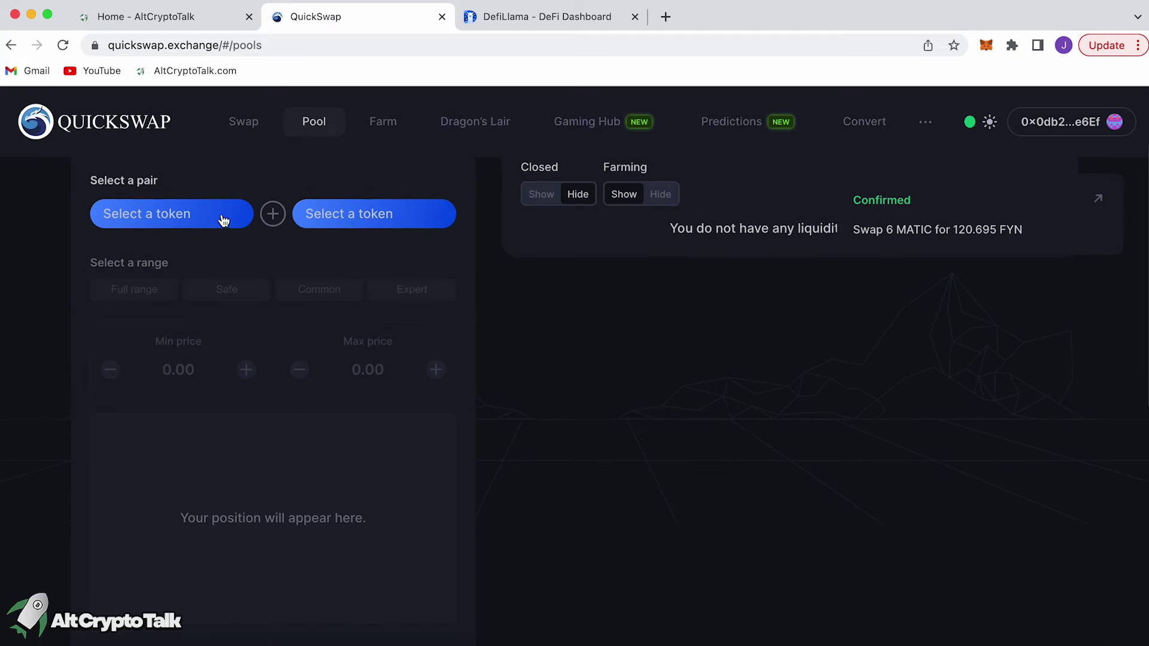
click(171, 219)
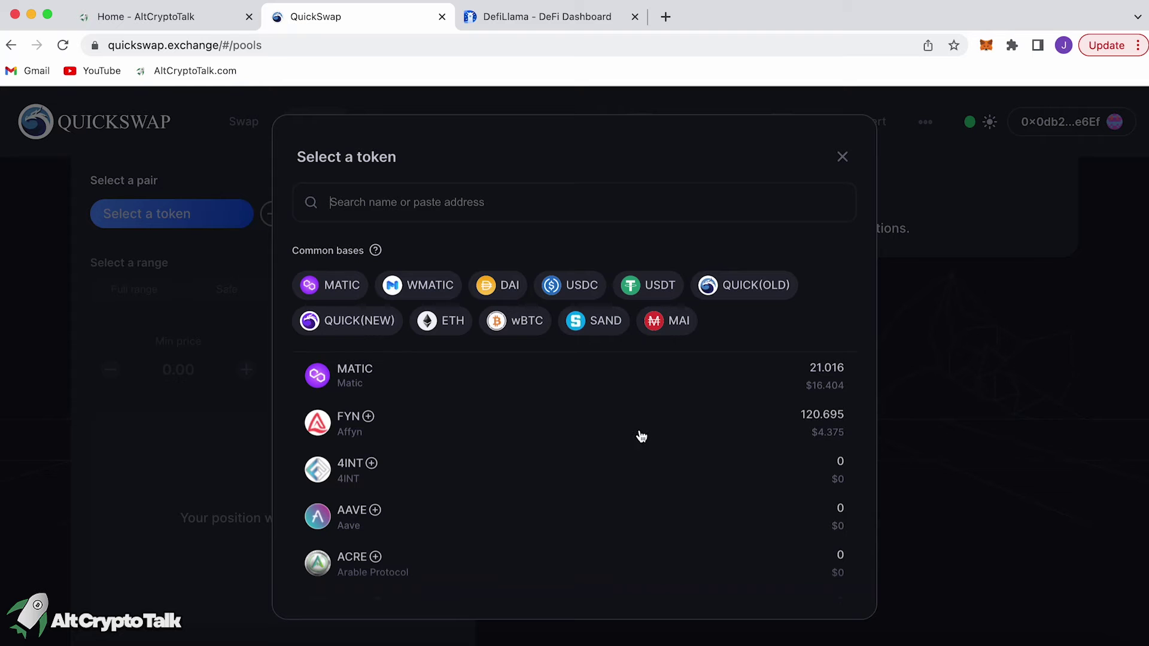
scroll(644, 437, down, 4)
scroll(643, 437, down, 1)
scroll(644, 437, down, 3)
scroll(643, 437, down, 2)
click(418, 380)
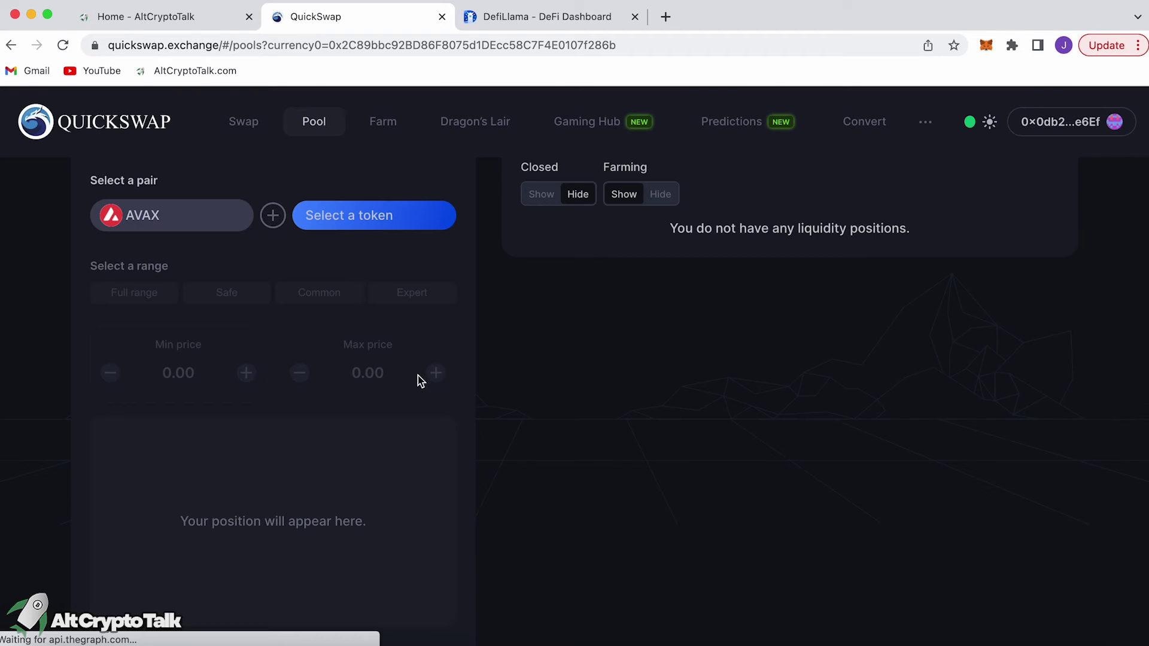
click(349, 231)
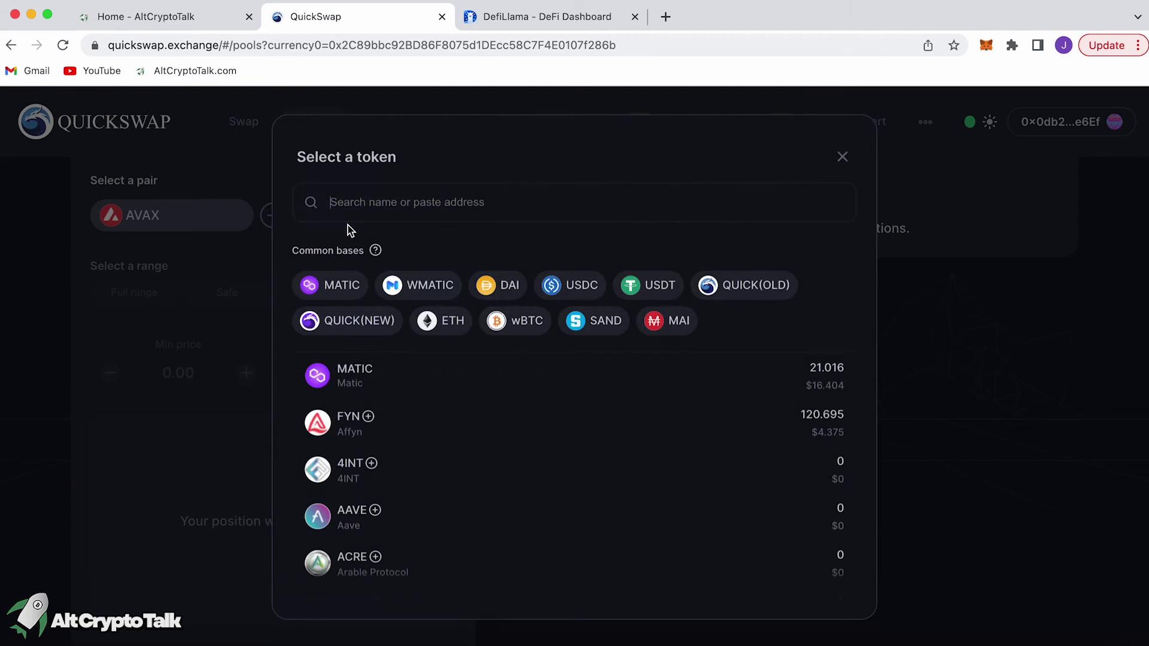
click(360, 382)
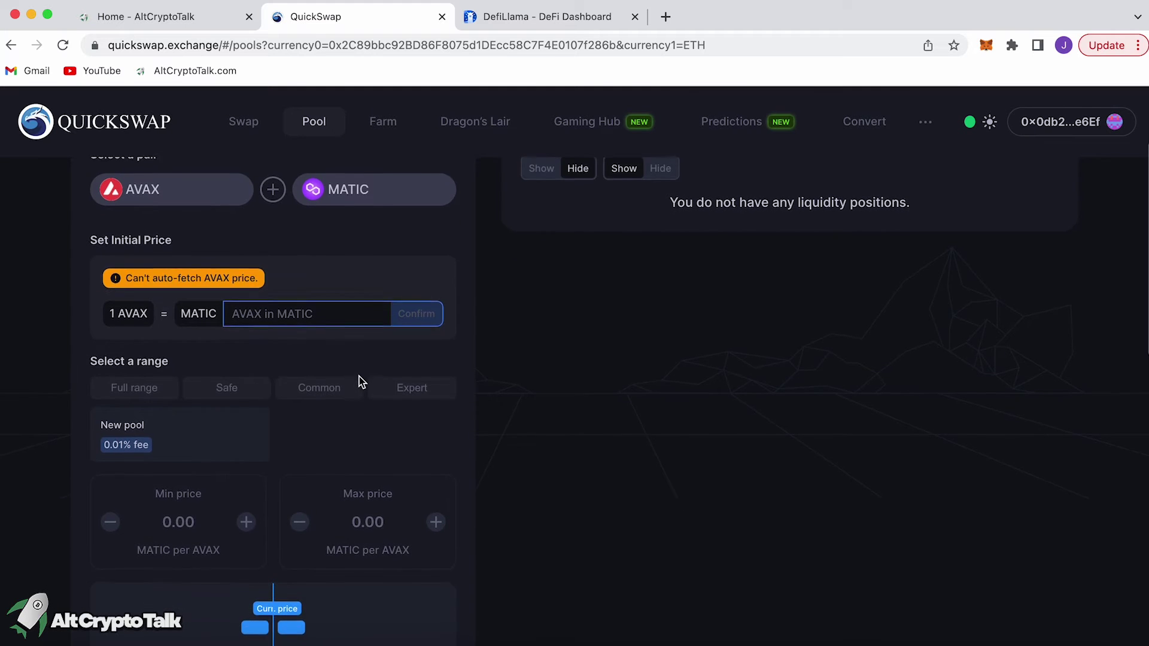
scroll(359, 382, down, 5)
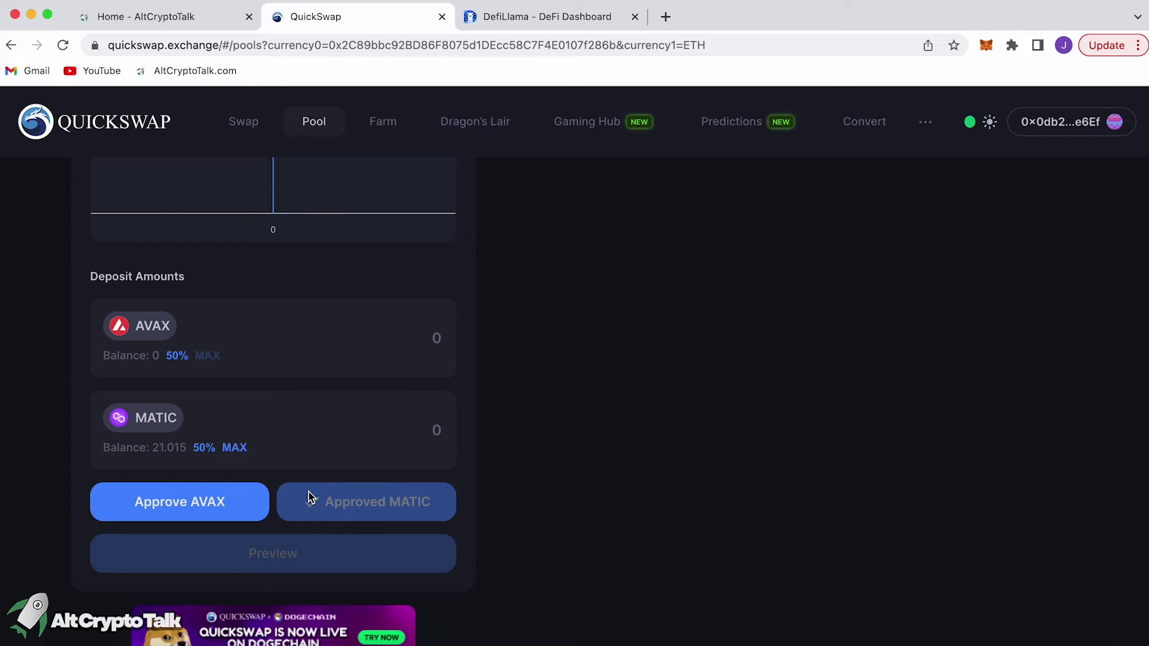
Step: Approve AVAX spending for the AVAX/MATIC pool and confirm it in MetaMask
click(194, 497)
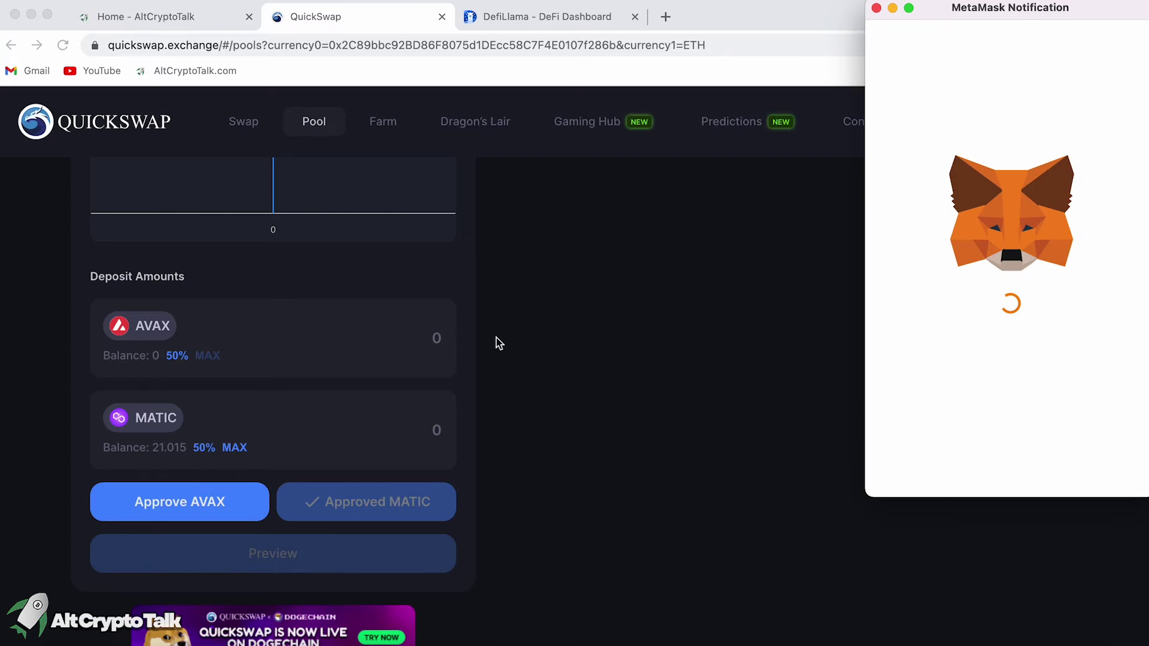
scroll(1071, 286, down, 3)
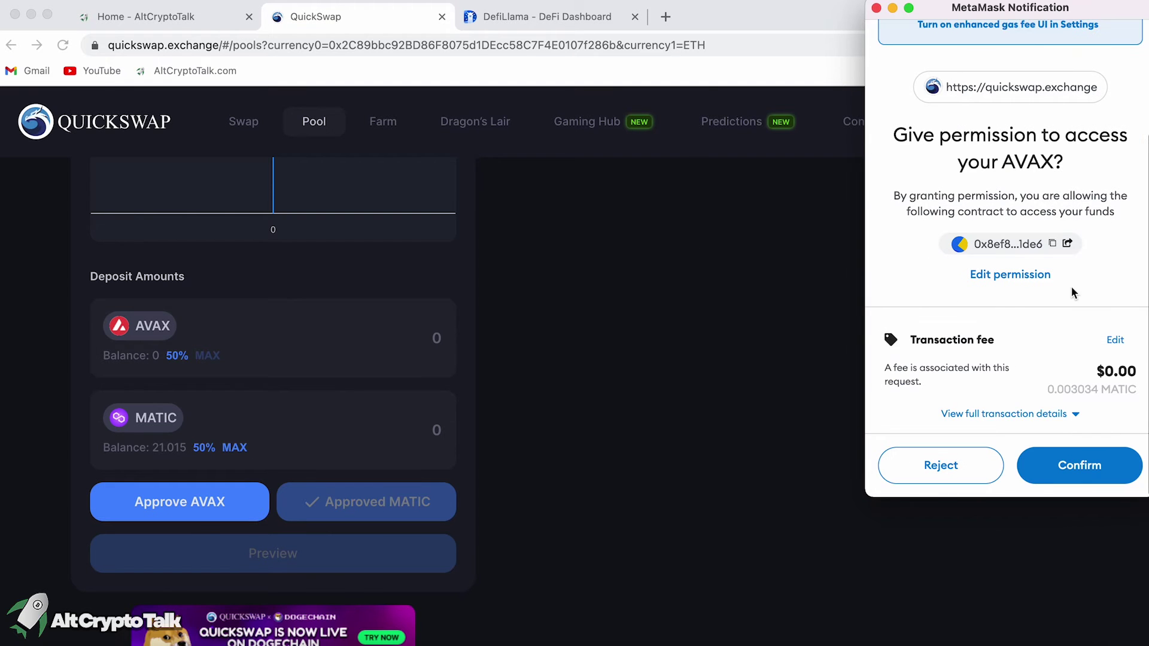
click(1069, 416)
scroll(1070, 422, down, 3)
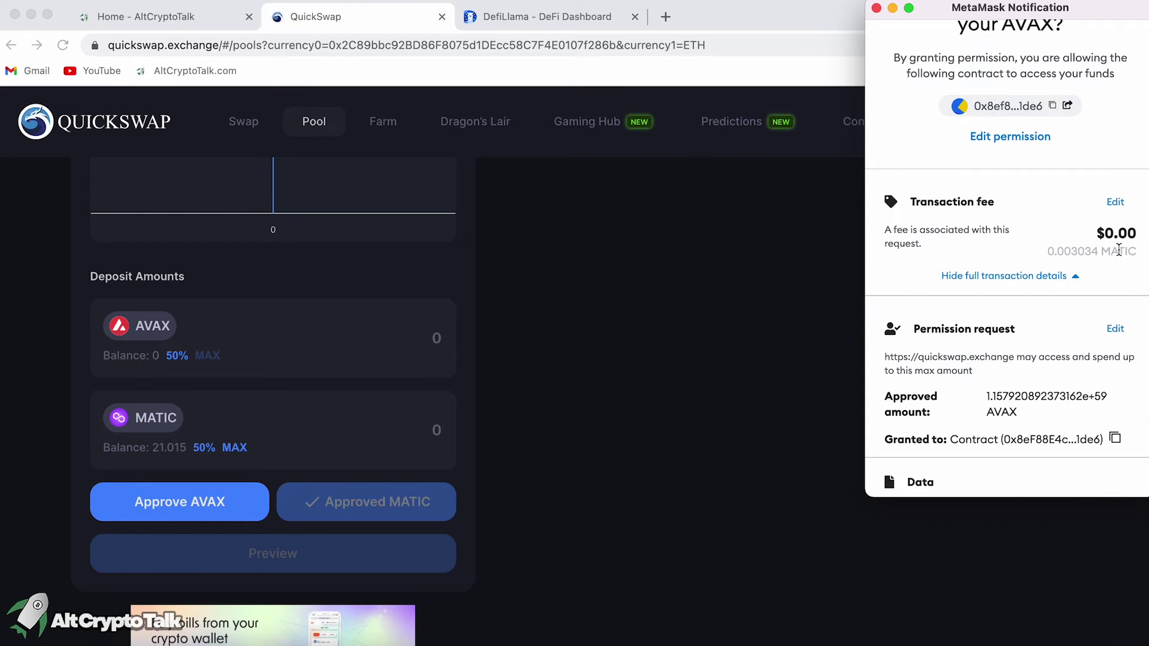
scroll(1070, 450, down, 3)
click(1073, 478)
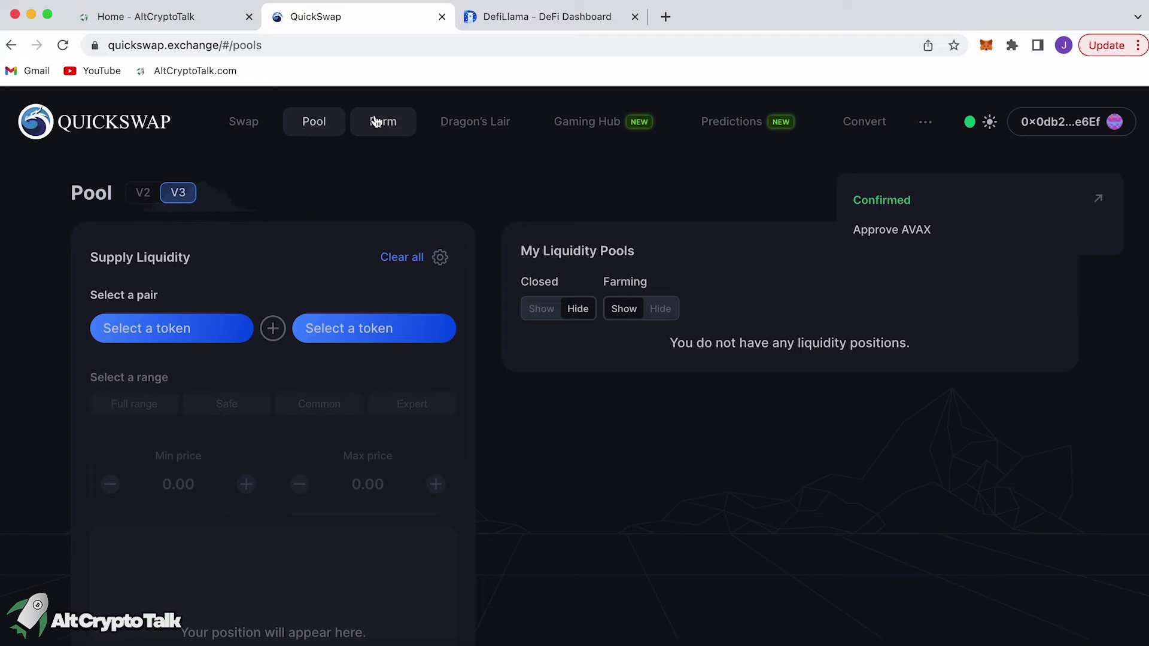
Step: Browse the farm cards on the Farm page, then open My Farms, which lists none
click(376, 122)
scroll(813, 393, down, 1)
scroll(812, 391, down, 2)
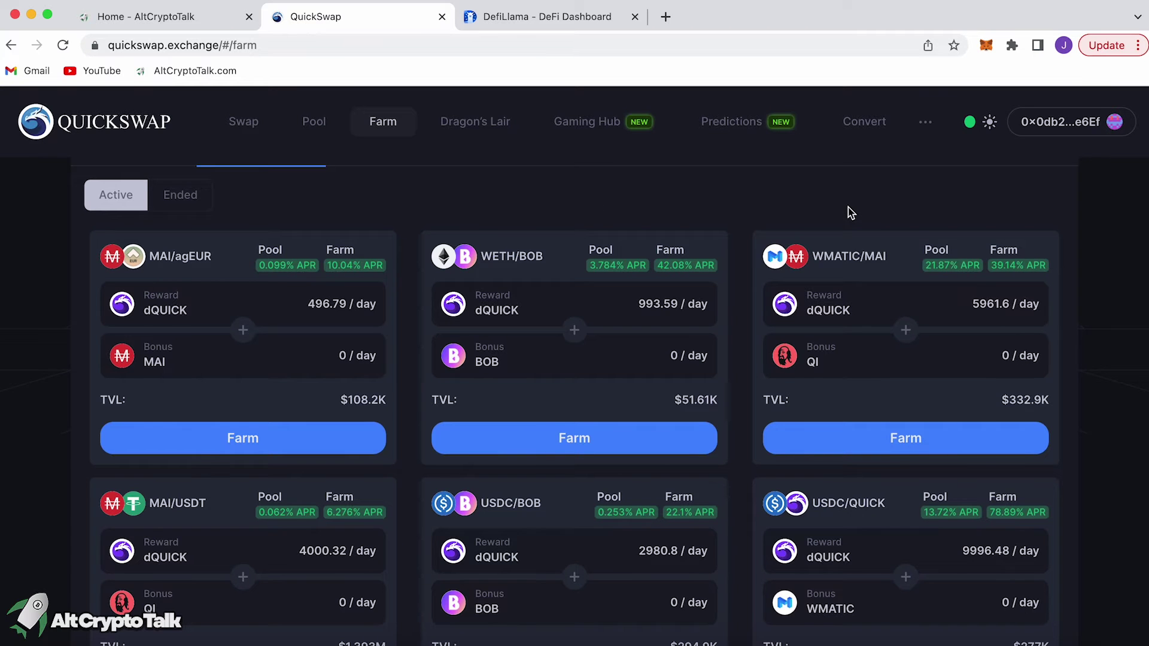
scroll(850, 213, down, 2)
scroll(850, 213, down, 1)
scroll(1128, 288, down, 1)
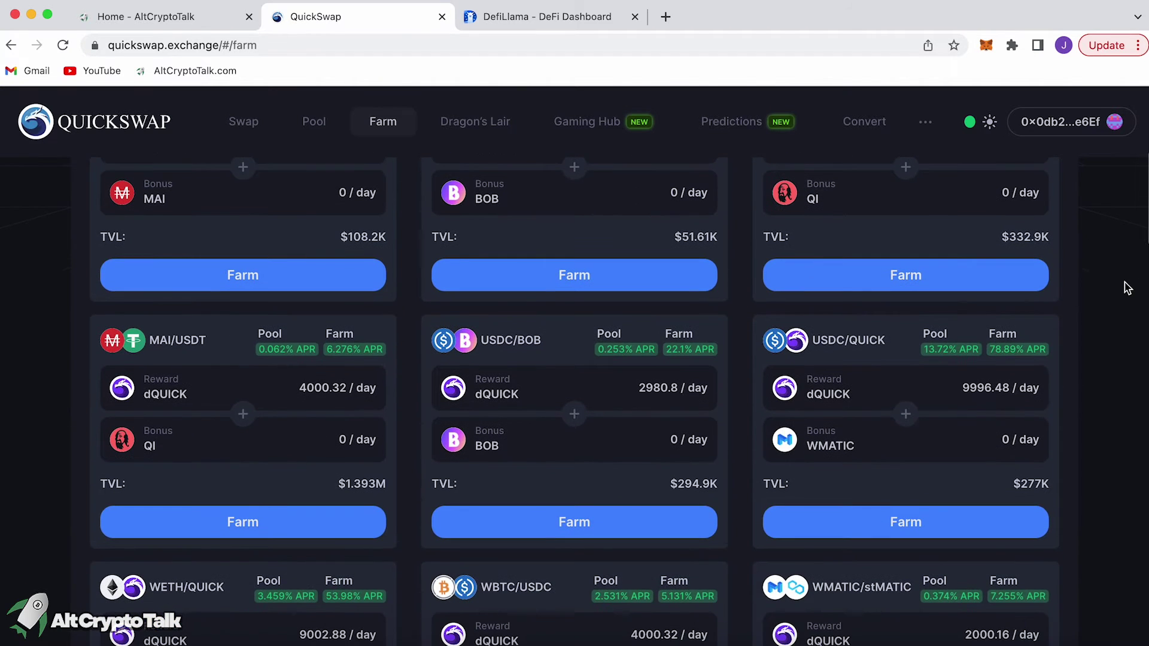
scroll(1128, 288, down, 4)
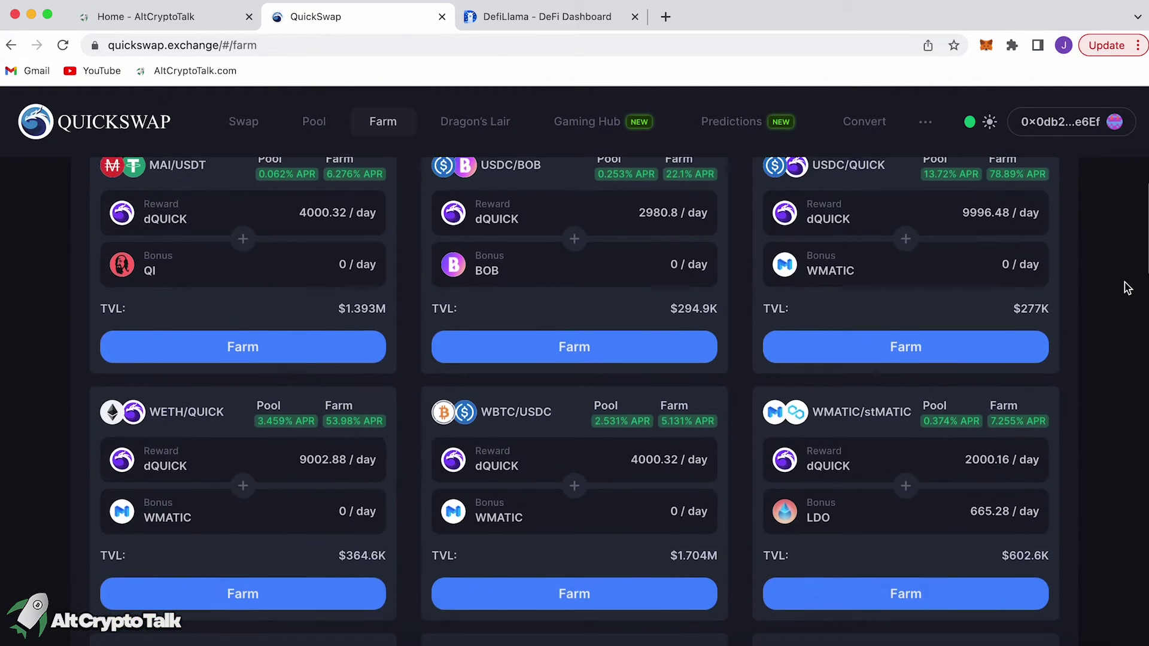
scroll(1127, 288, down, 2)
scroll(1127, 288, down, 1)
scroll(1127, 289, down, 10)
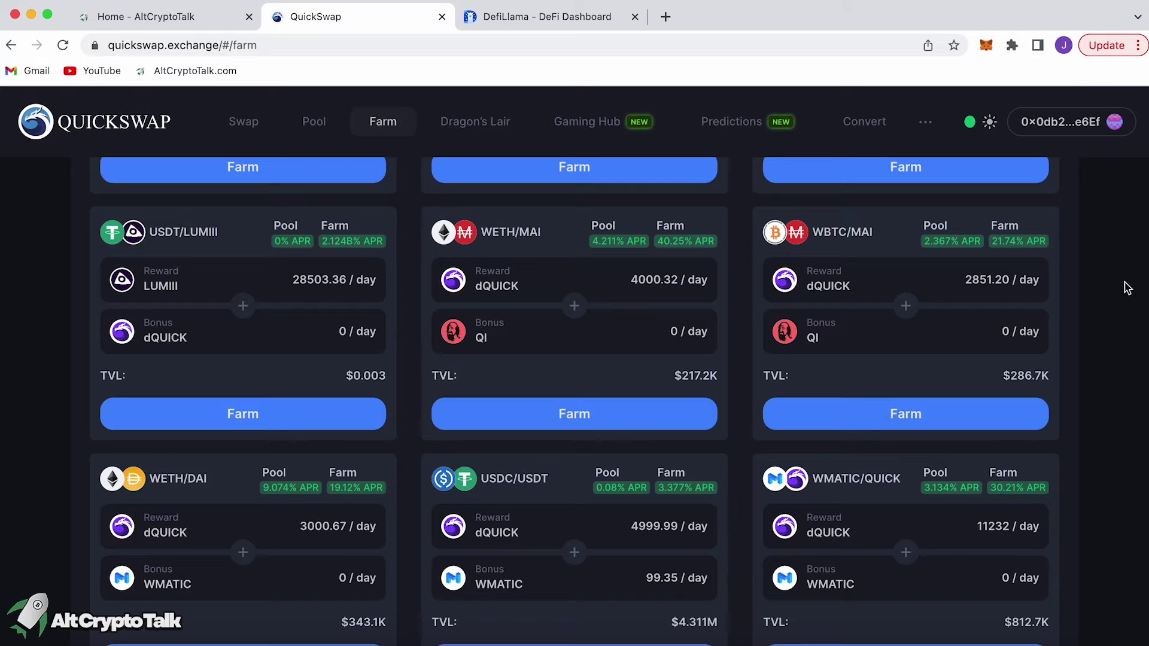
scroll(1127, 289, up, 10)
scroll(1128, 288, up, 7)
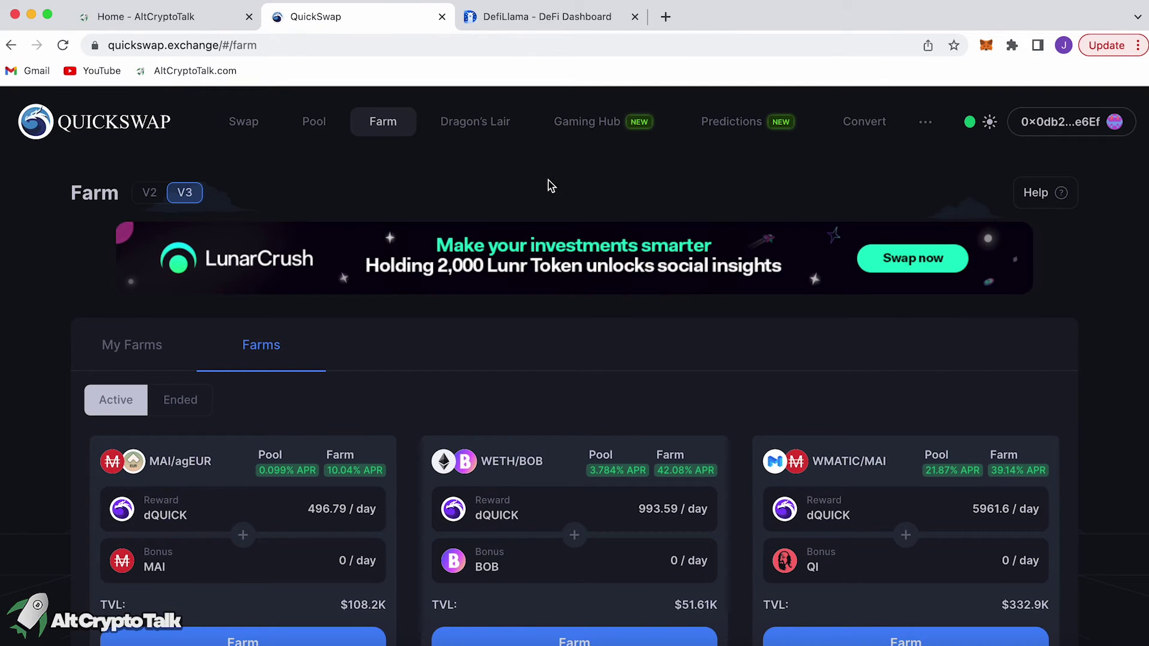
click(154, 352)
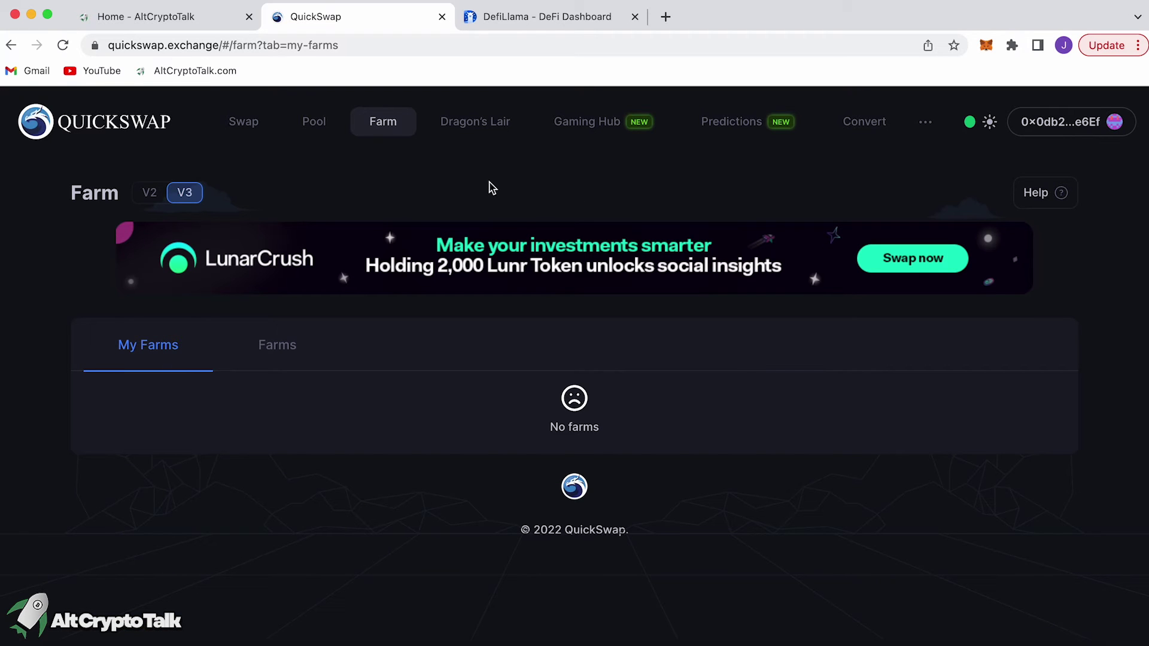
Step: Visit Dragon's Lair to see QUICK staking at about 12.5% APY
click(472, 121)
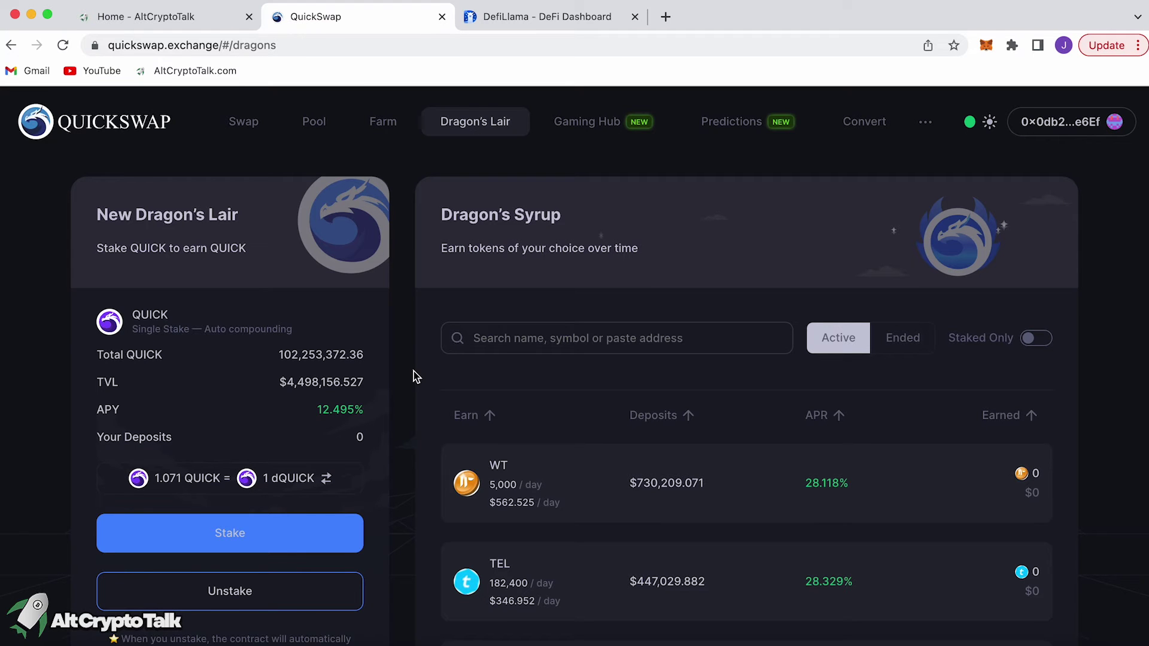
scroll(414, 371, down, 1)
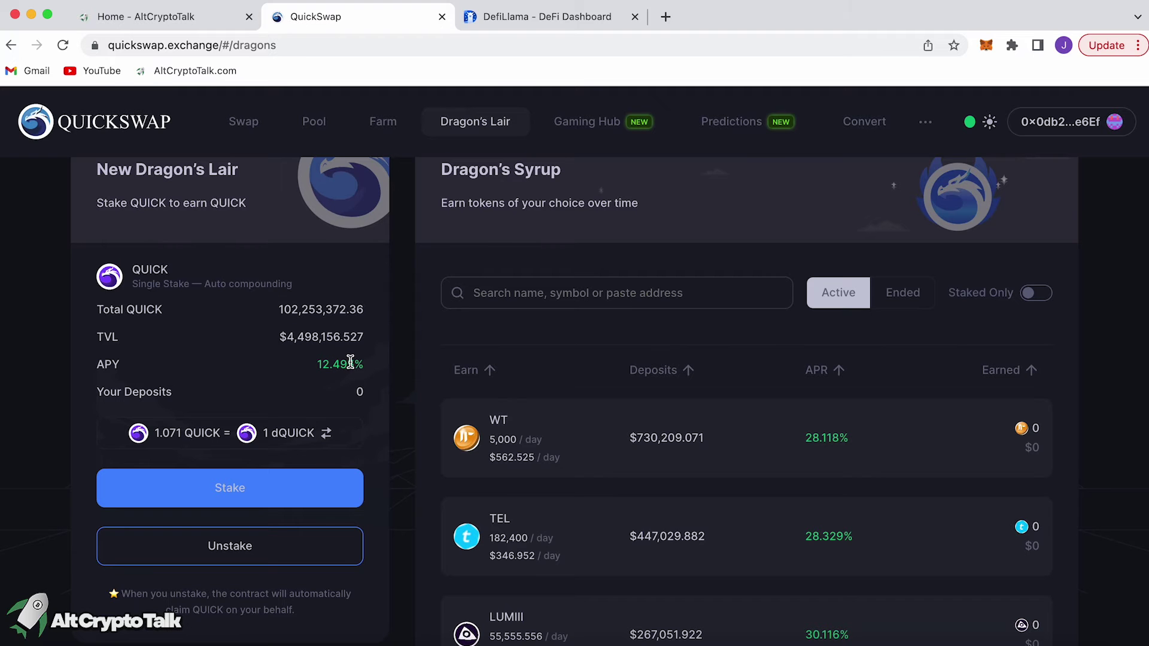
scroll(402, 372, up, 1)
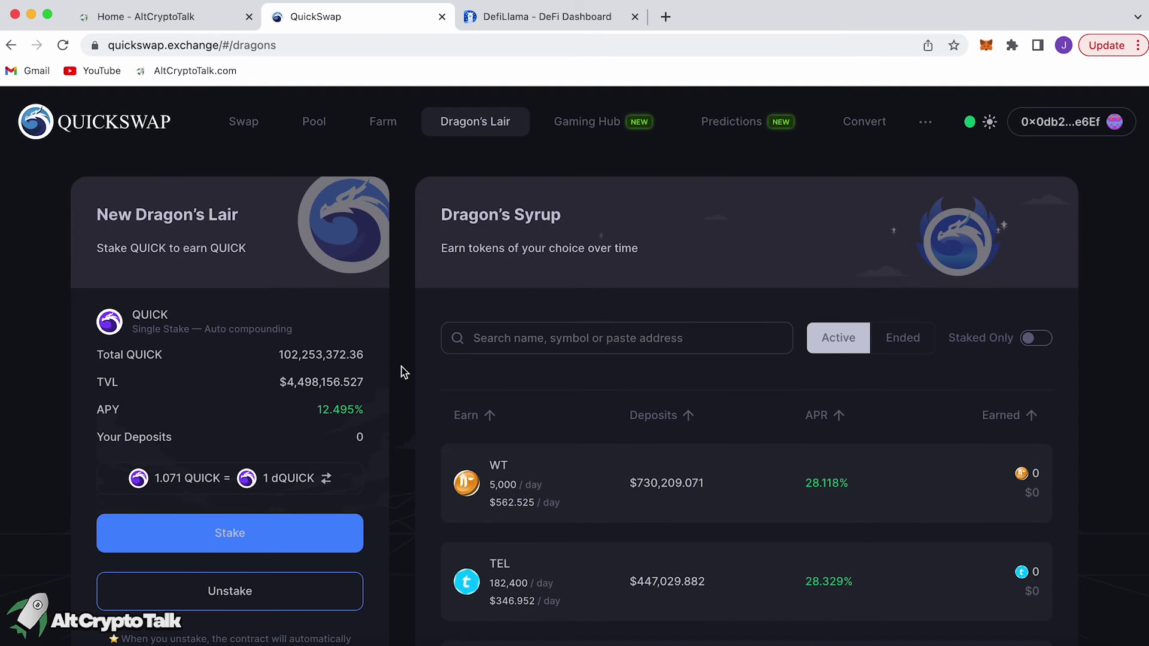
Step: Choose QUICK(NEW) as the To token and confirm the 9 MATIC swap for about 158.571 QUICK
click(247, 121)
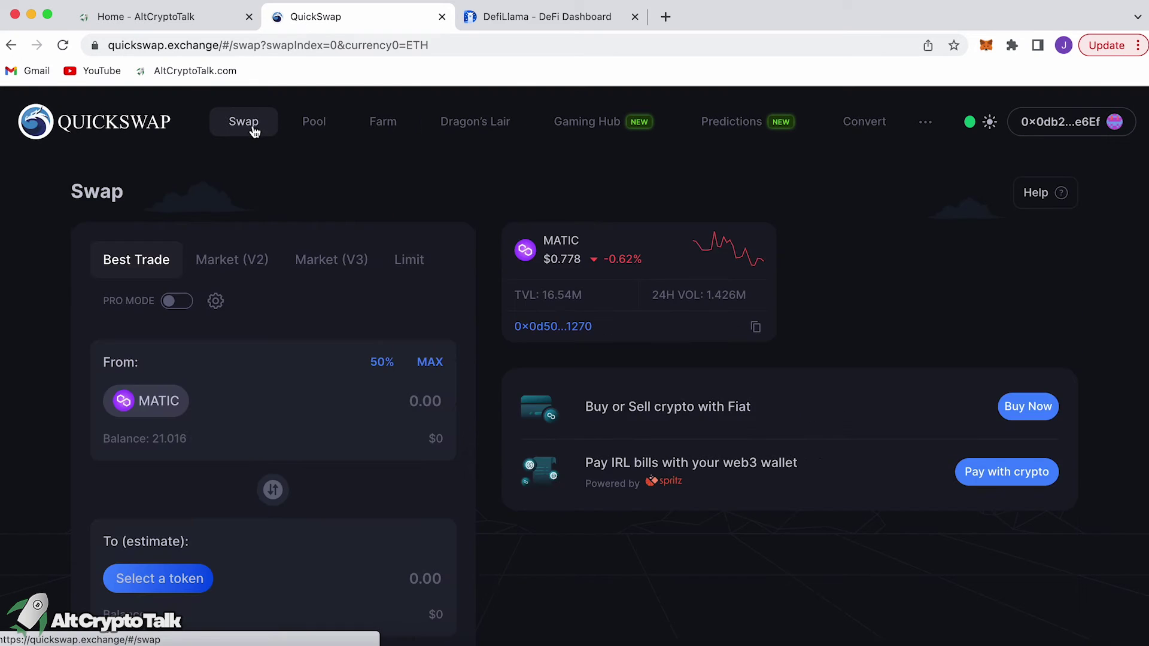
click(191, 578)
text(quic)
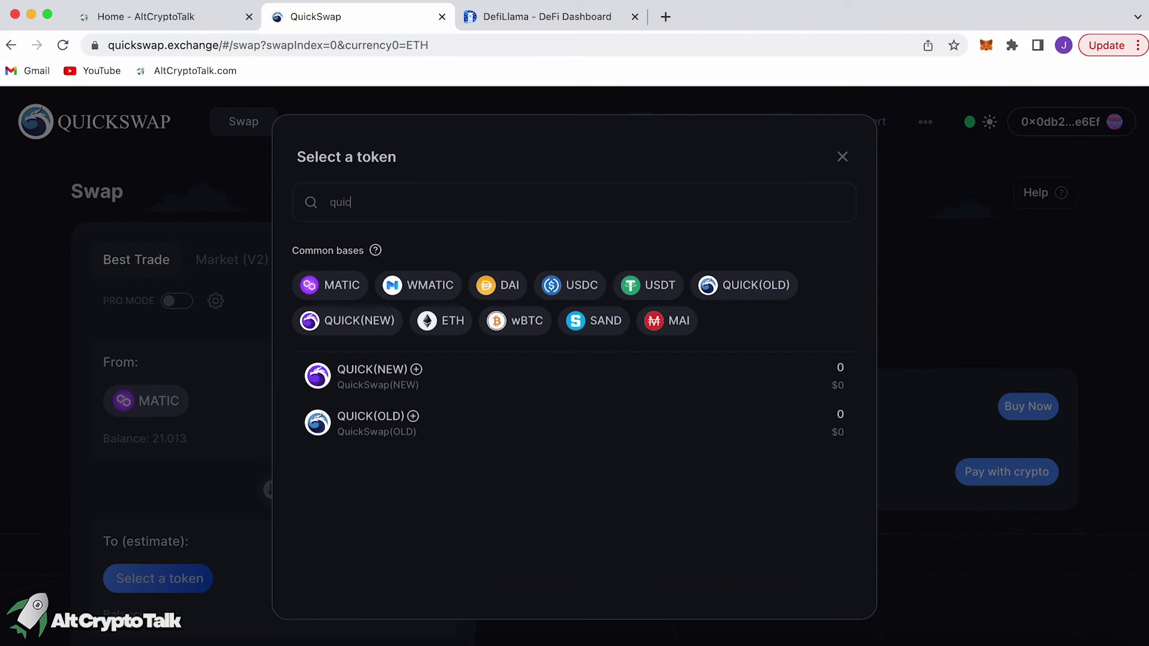
text(k)
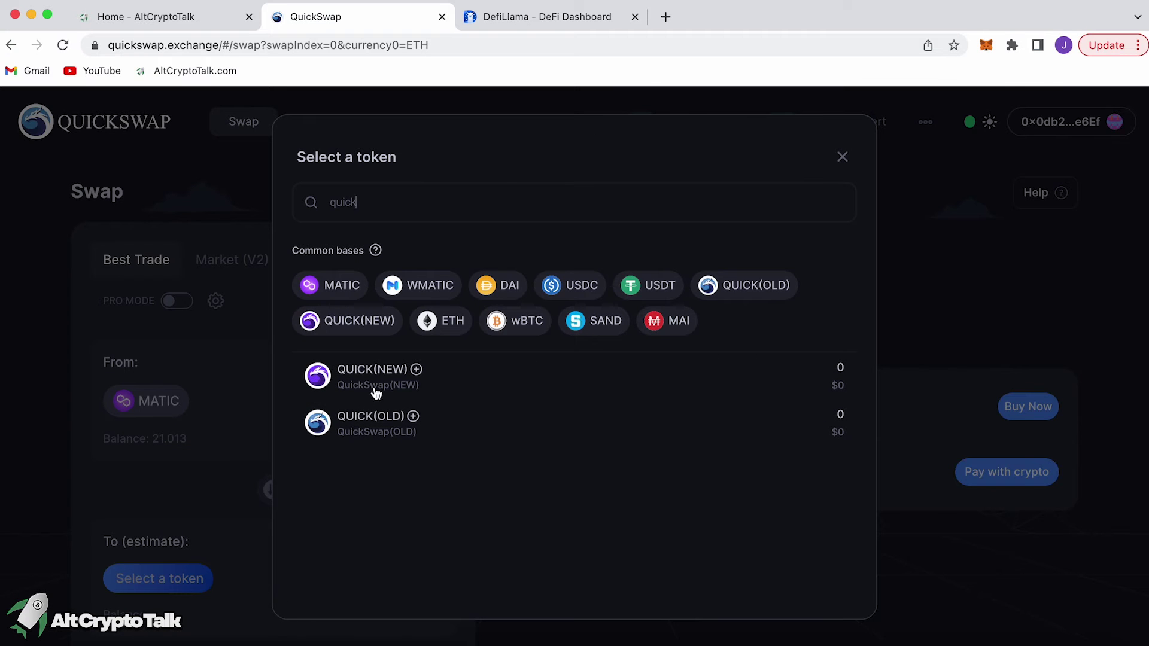
click(373, 390)
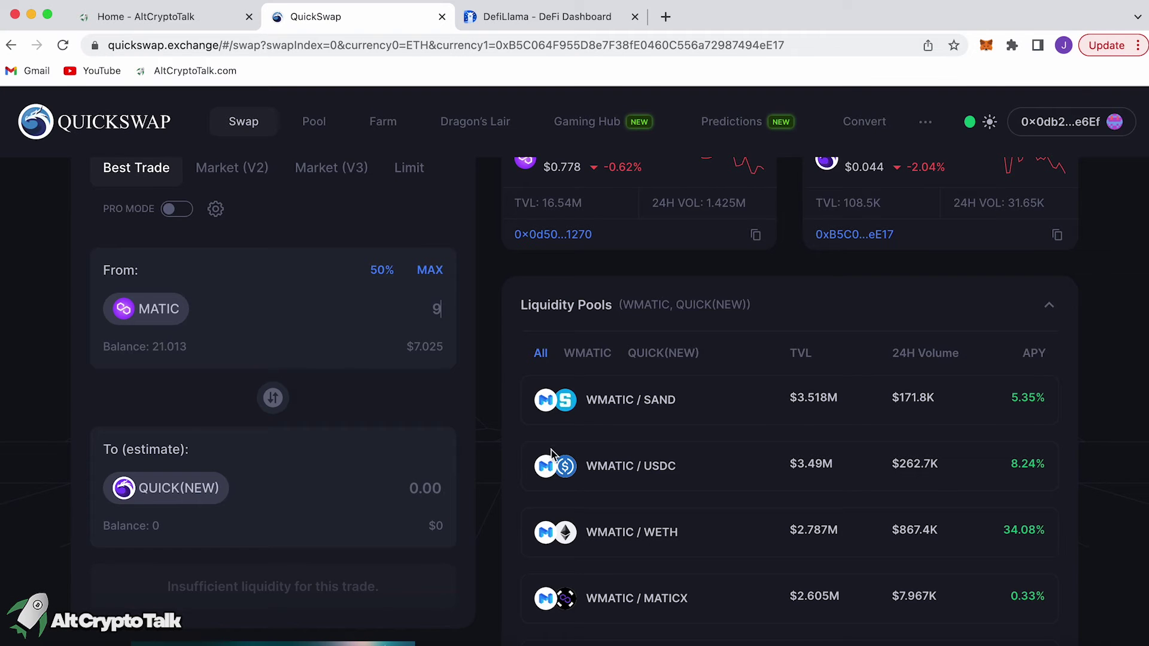
scroll(362, 592, down, 2)
click(362, 592)
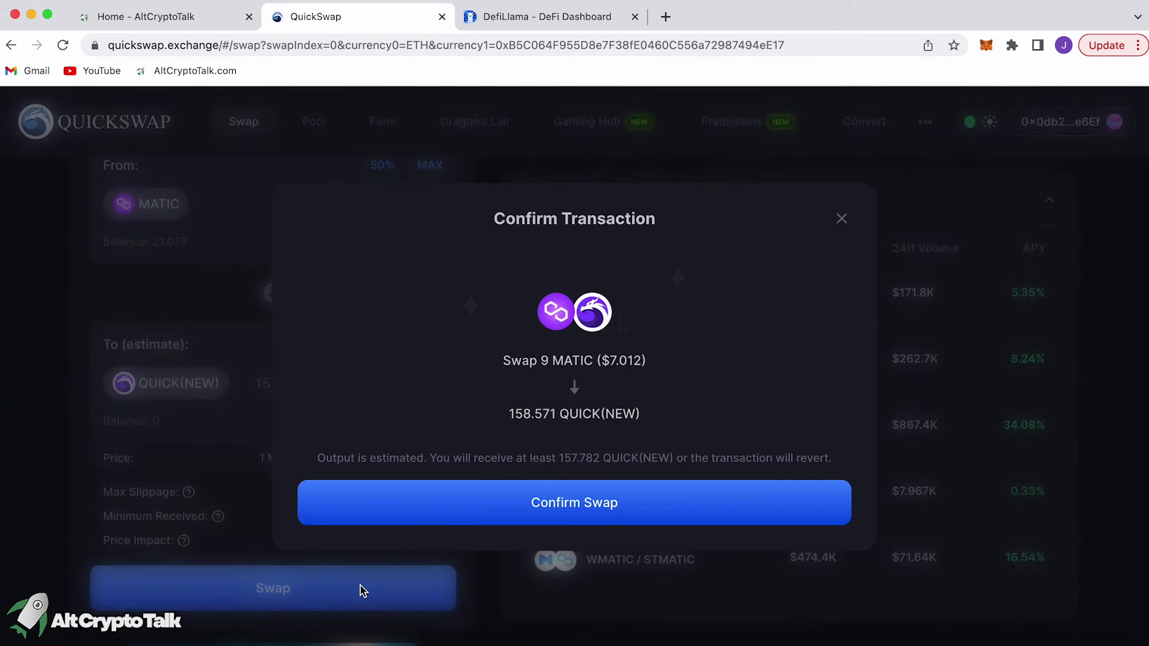
click(566, 517)
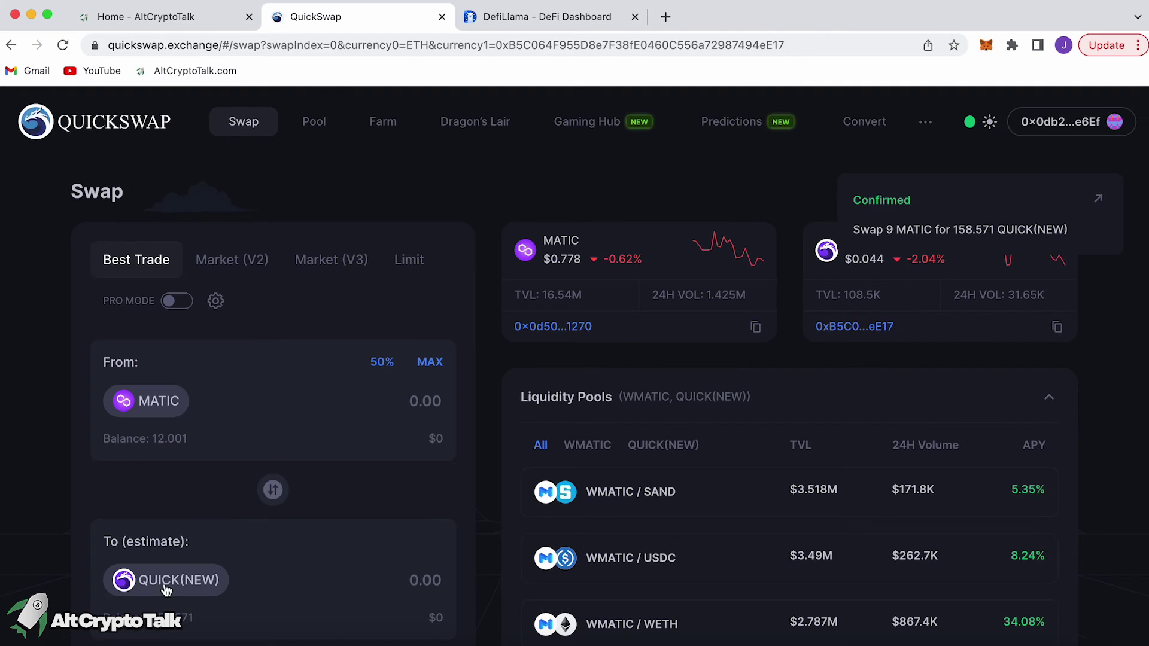
Step: Import QUICK(NEW) into MetaMask and view its 158.571 QUICK(NEW) balance
click(167, 581)
click(440, 416)
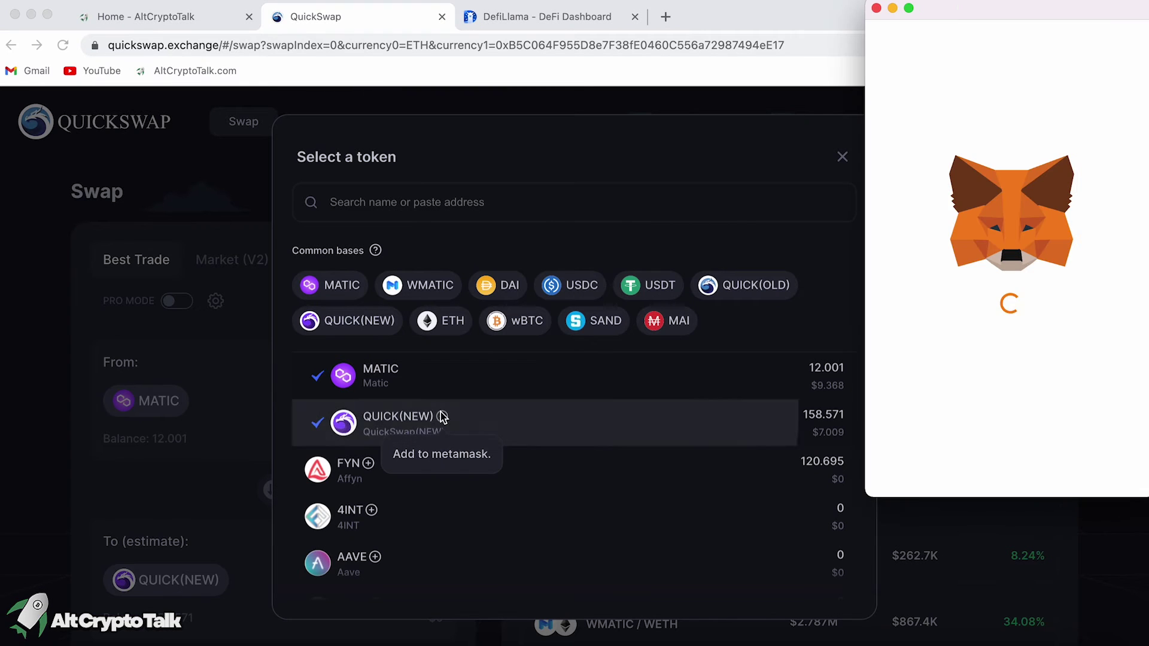
click(1077, 458)
click(988, 47)
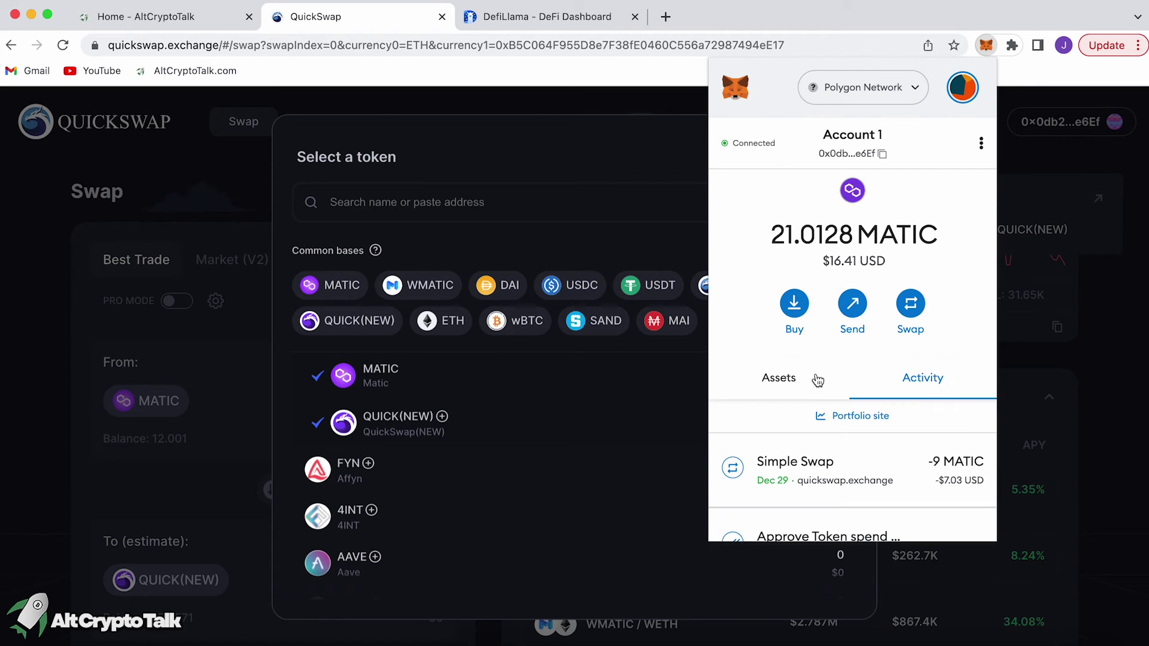
click(817, 382)
scroll(871, 382, down, 3)
scroll(898, 359, up, 2)
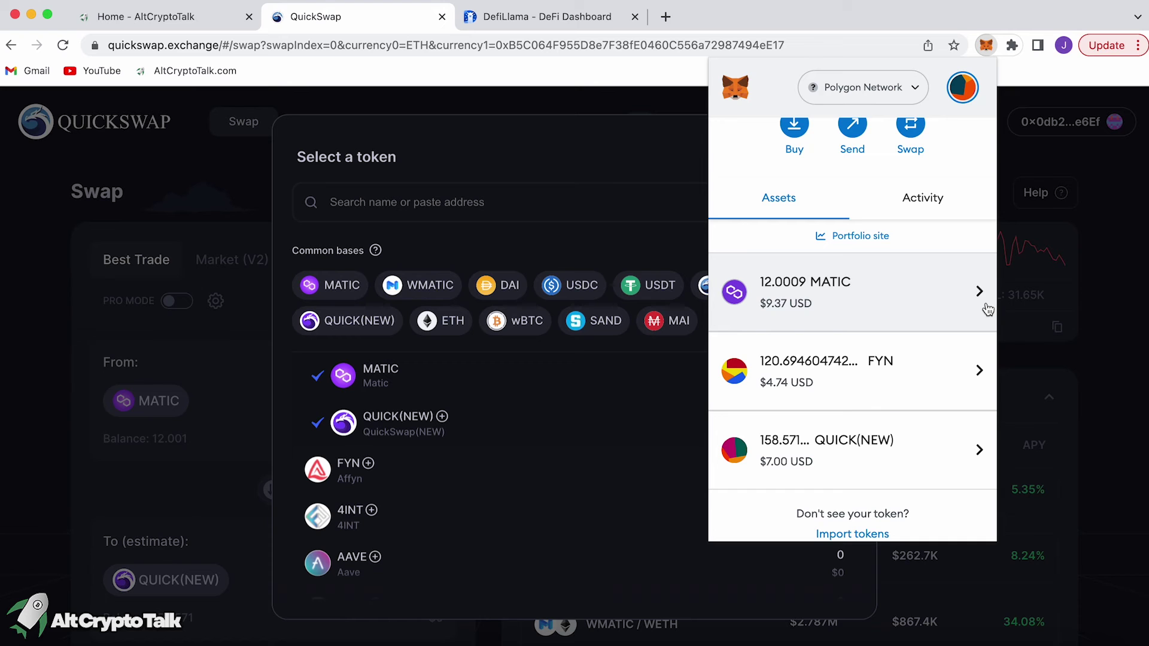
scroll(947, 286, up, 3)
Step: Enter the full 158.571 QUICK balance in Dragon's Lair's Stake QUICK dialog
click(1055, 286)
click(192, 161)
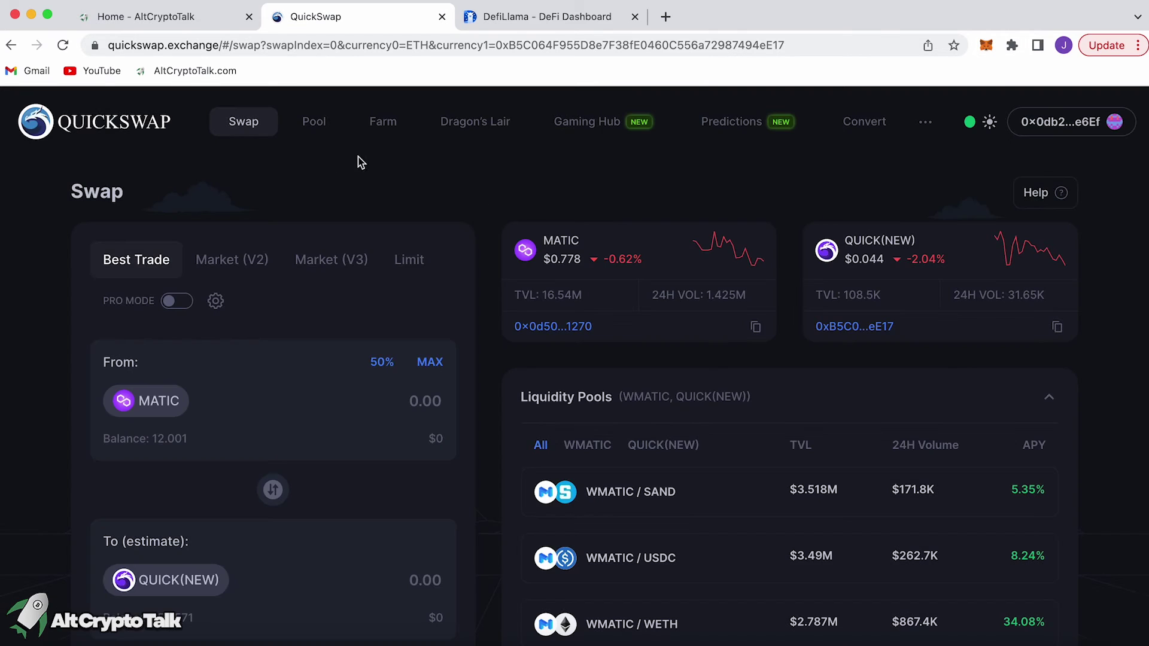
click(457, 136)
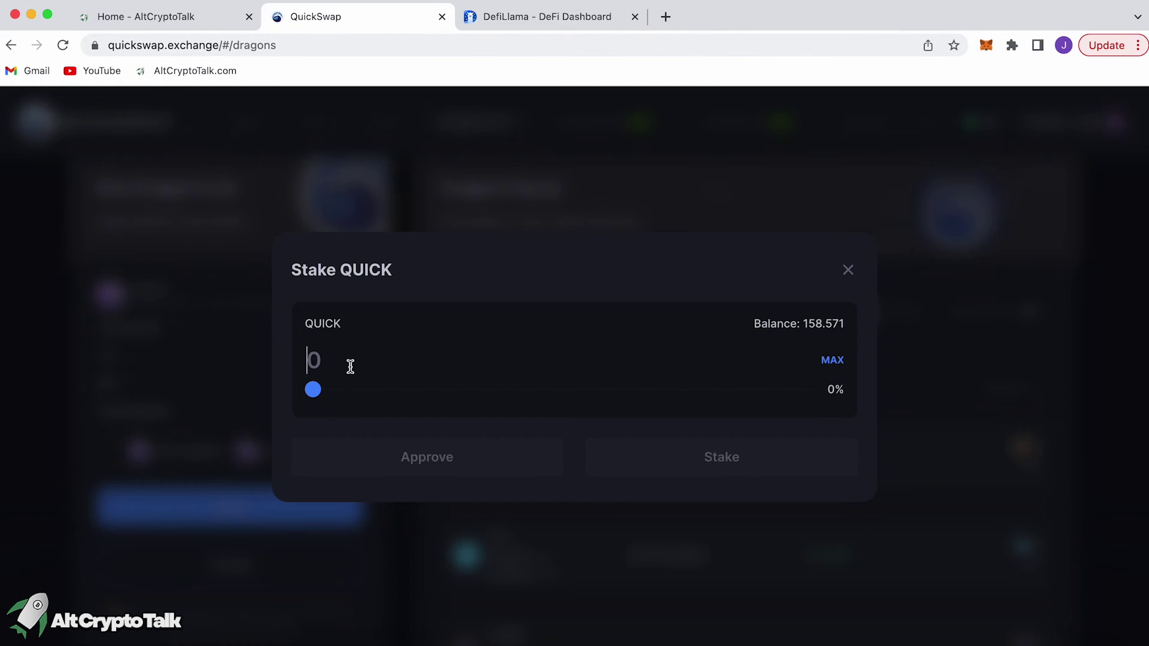
click(833, 361)
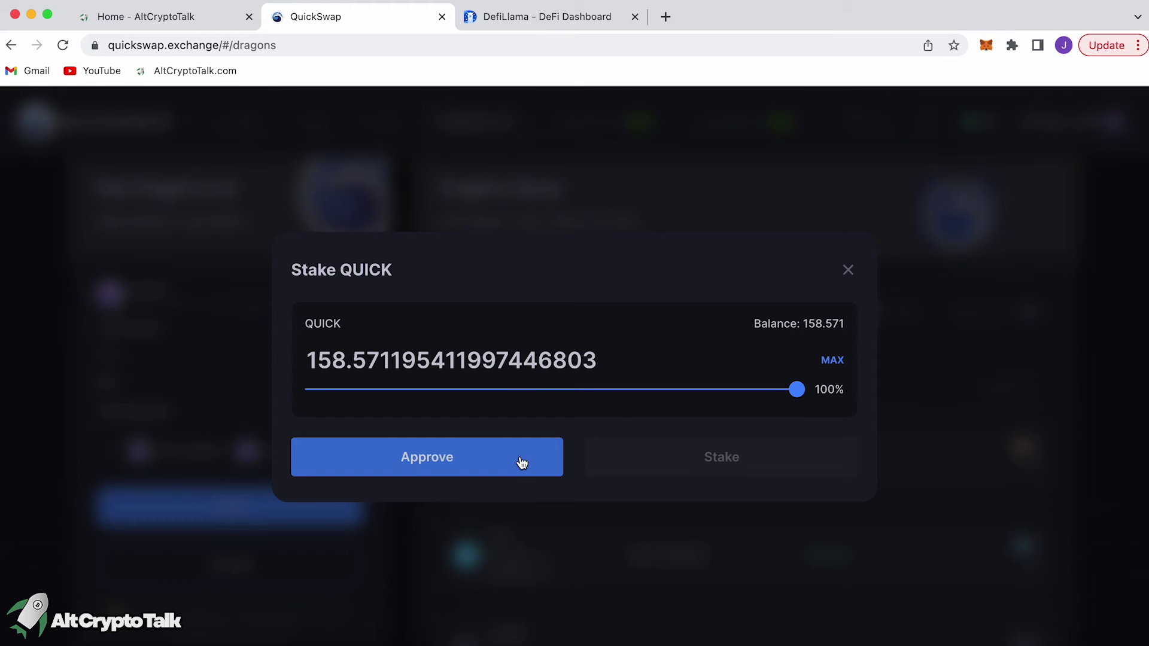
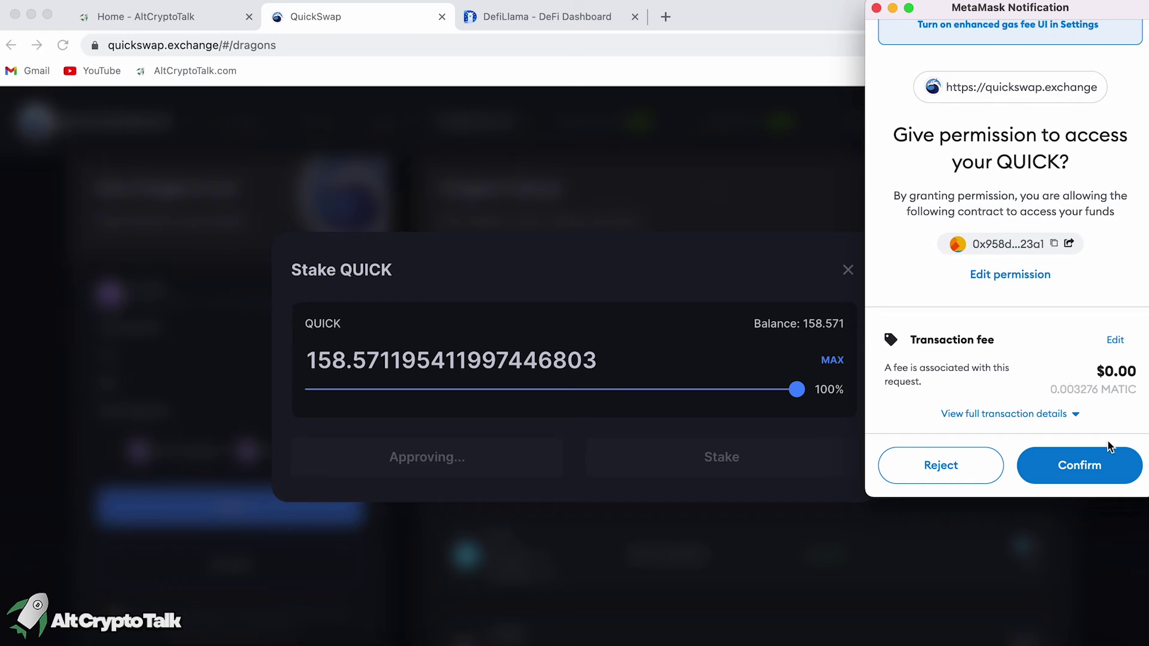
Step: Approve QUICK spending, then stake the full 158.571 QUICK in Dragon's Lair via MetaMask
click(1104, 471)
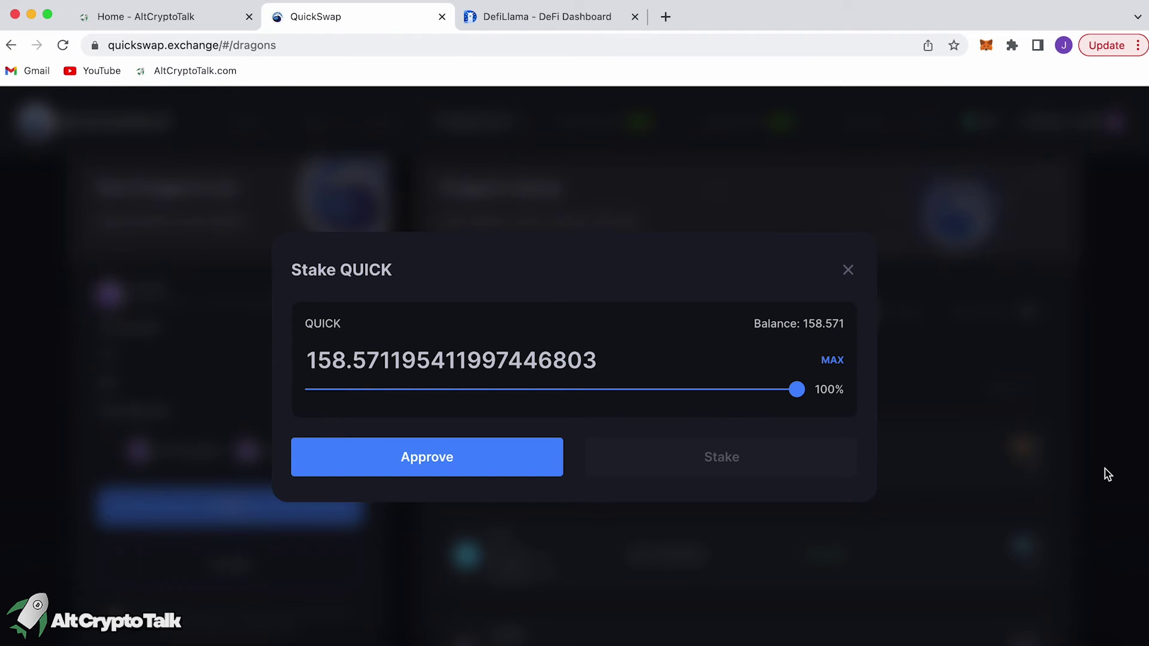
click(986, 45)
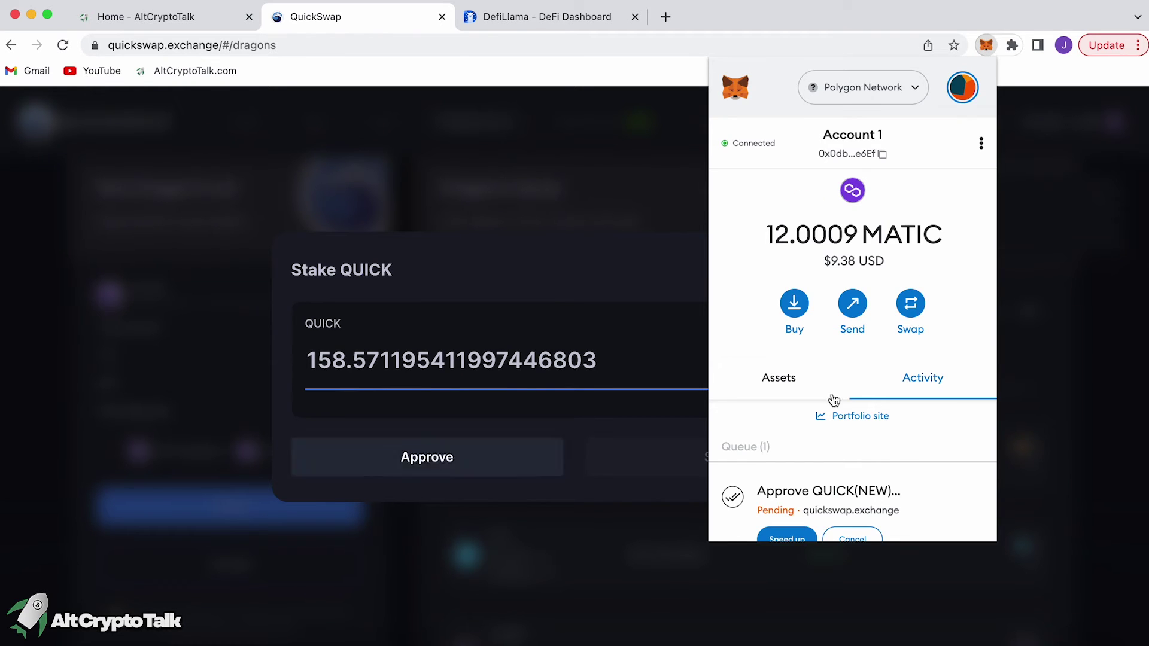
click(813, 393)
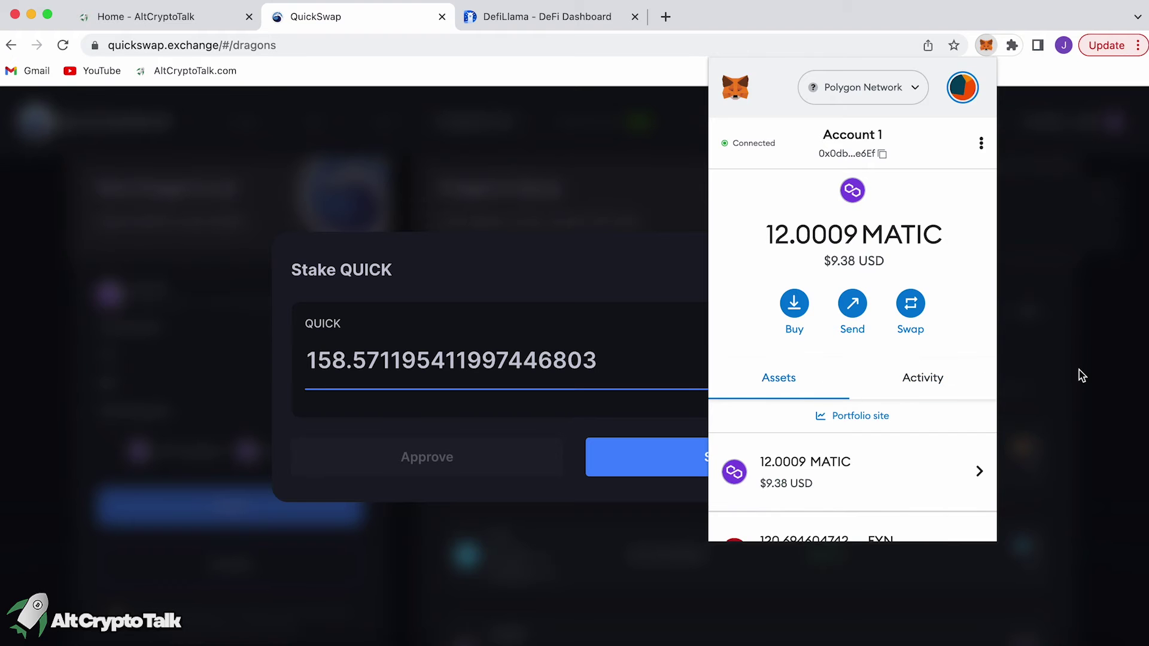
click(1079, 375)
click(761, 447)
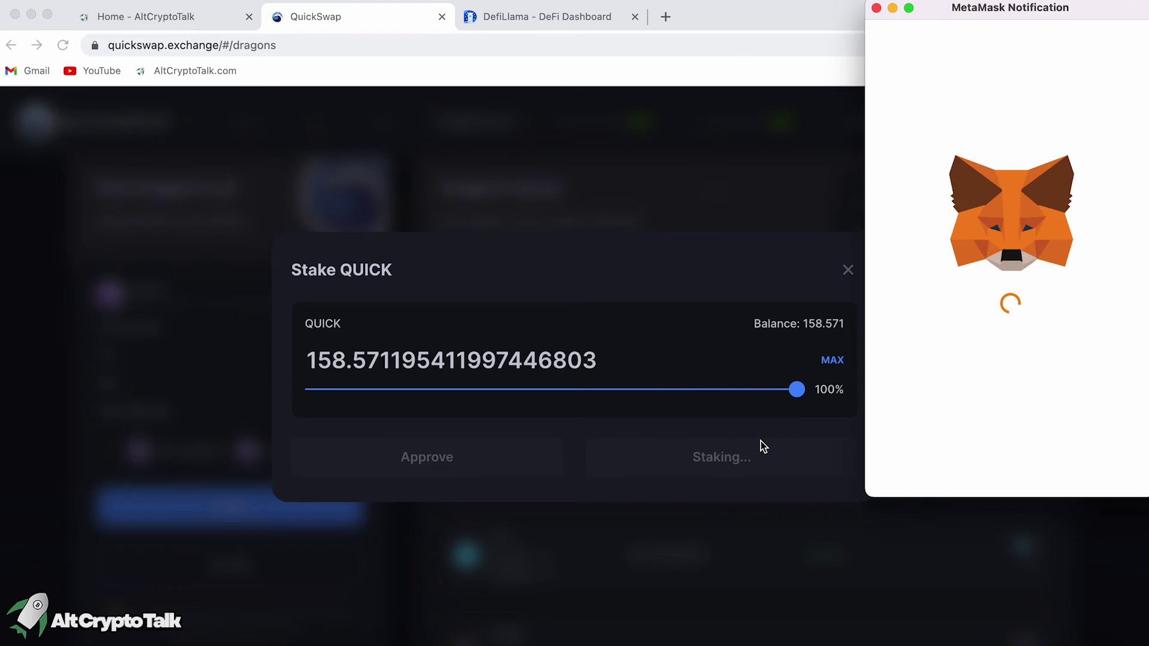
scroll(1053, 321, down, 3)
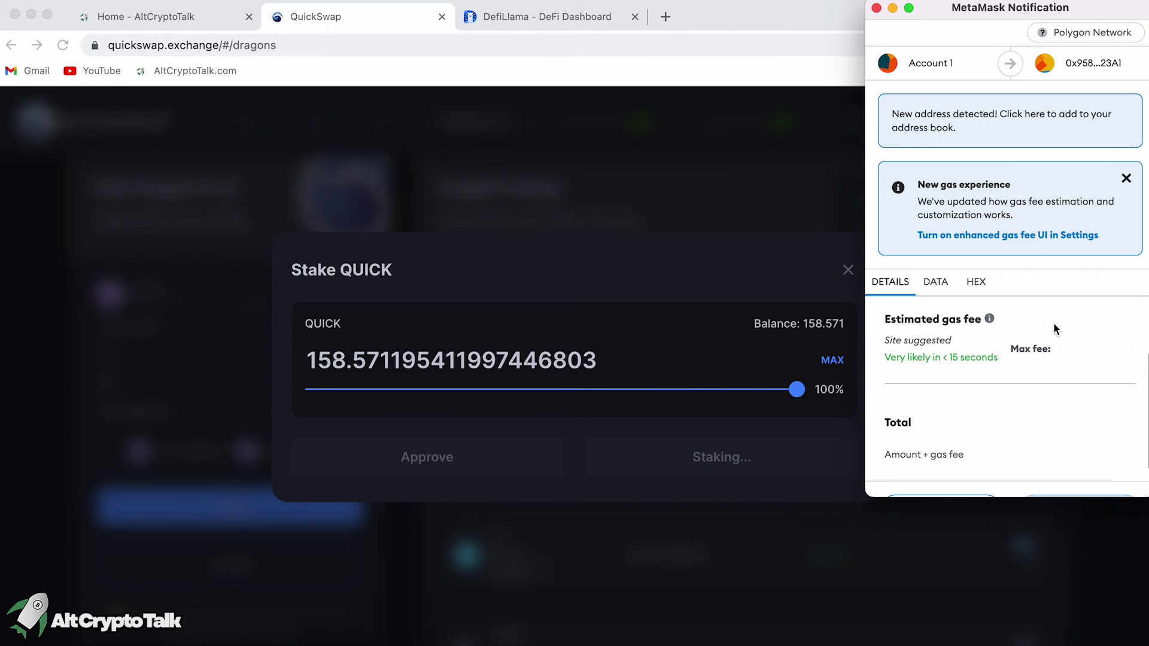
scroll(1066, 336, down, 2)
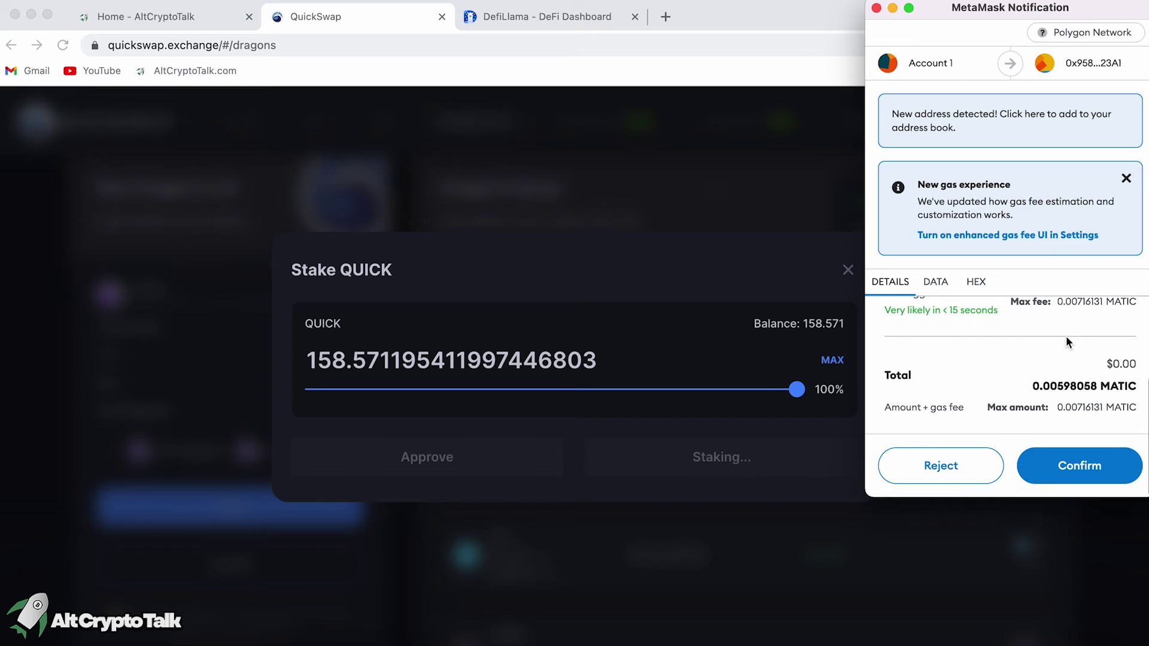
click(1058, 475)
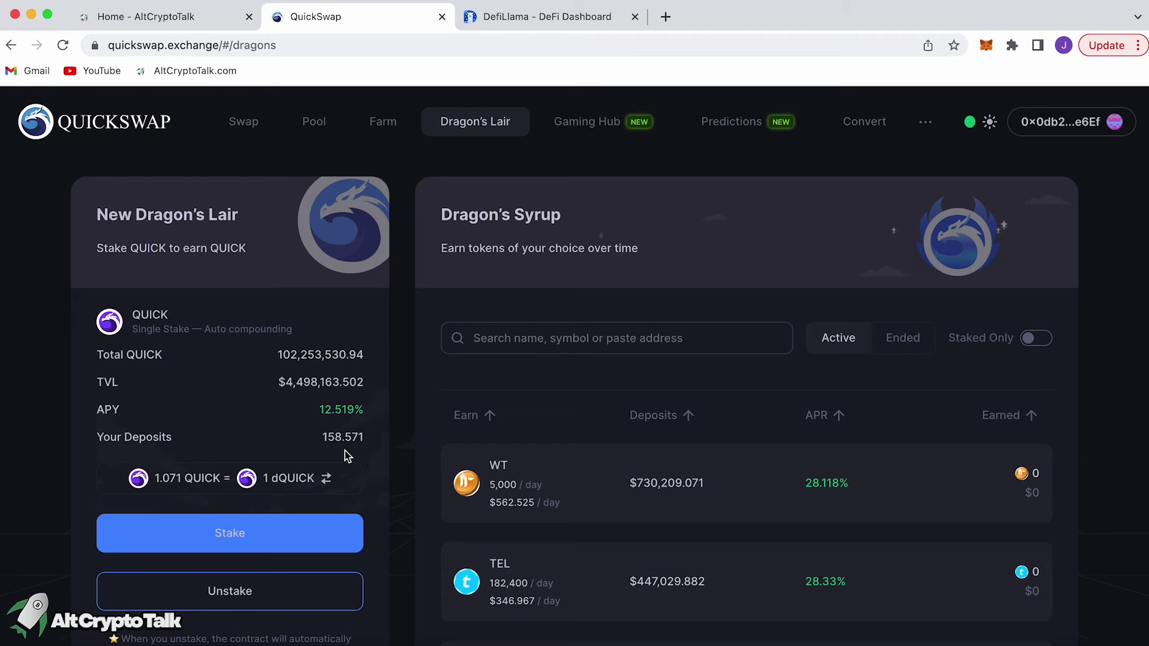
scroll(345, 455, down, 3)
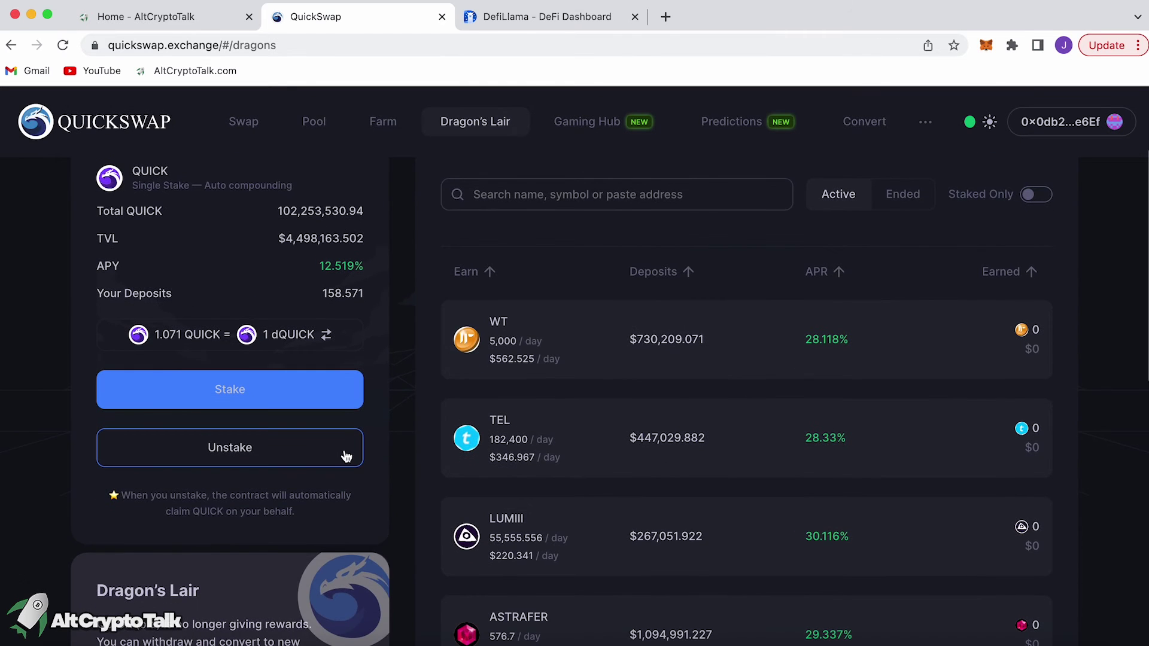
scroll(346, 455, up, 3)
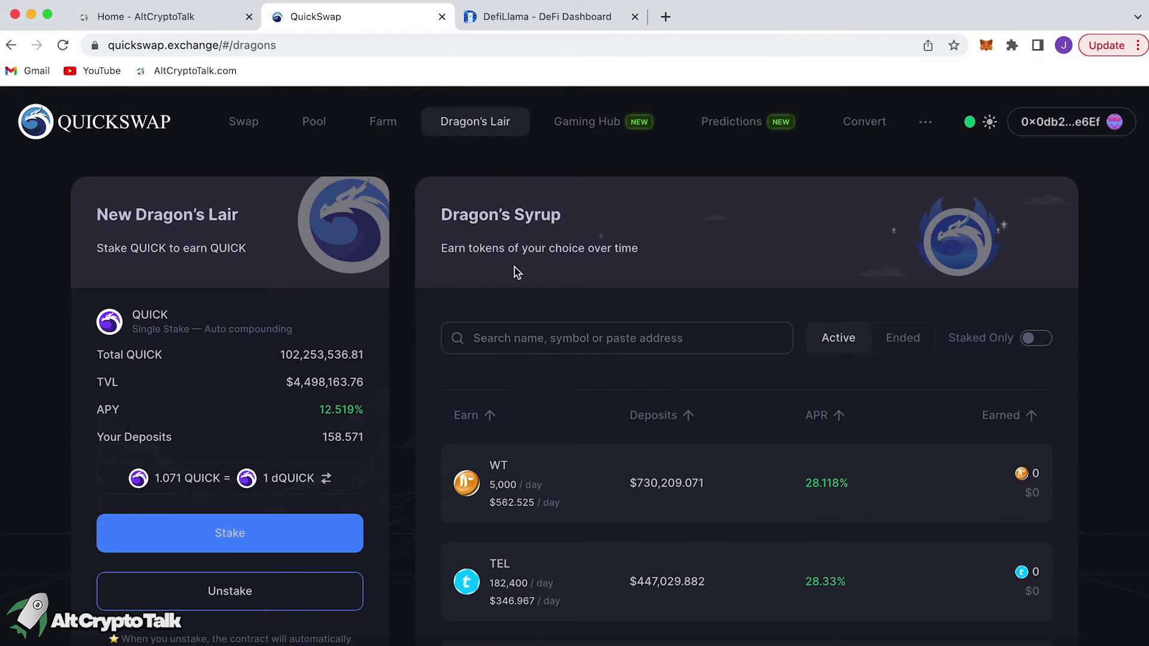
scroll(516, 271, down, 3)
Step: Expand the TEL Dragon's Syrup pool and close its empty Stake QUICK(NEW) form
click(612, 438)
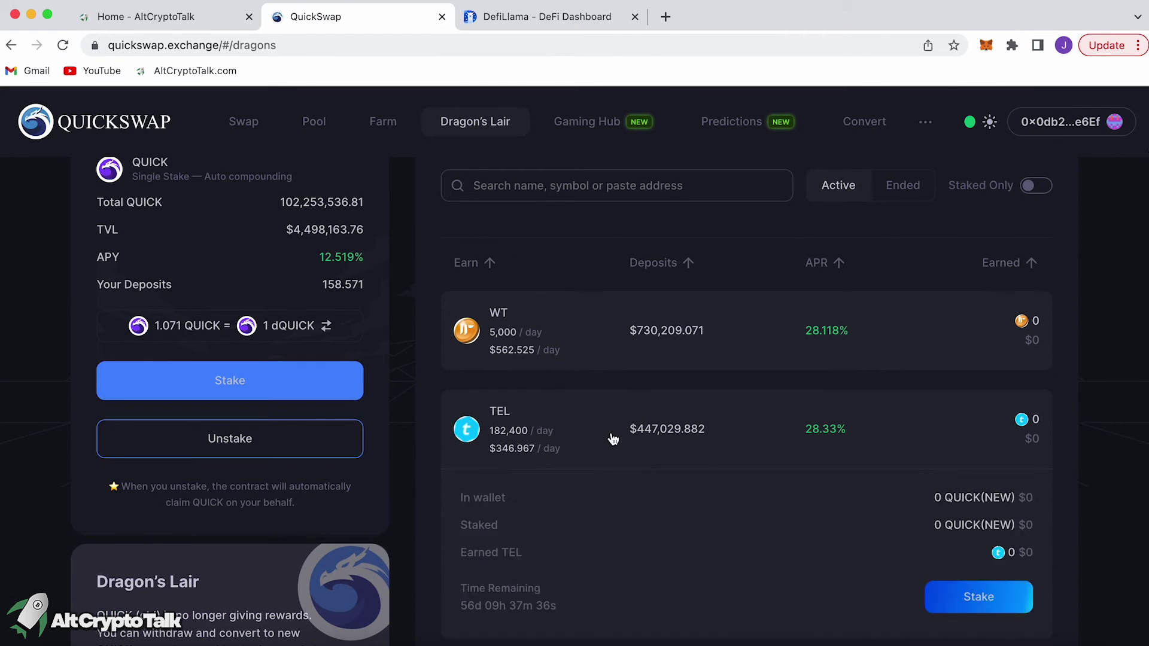
scroll(611, 438, down, 1)
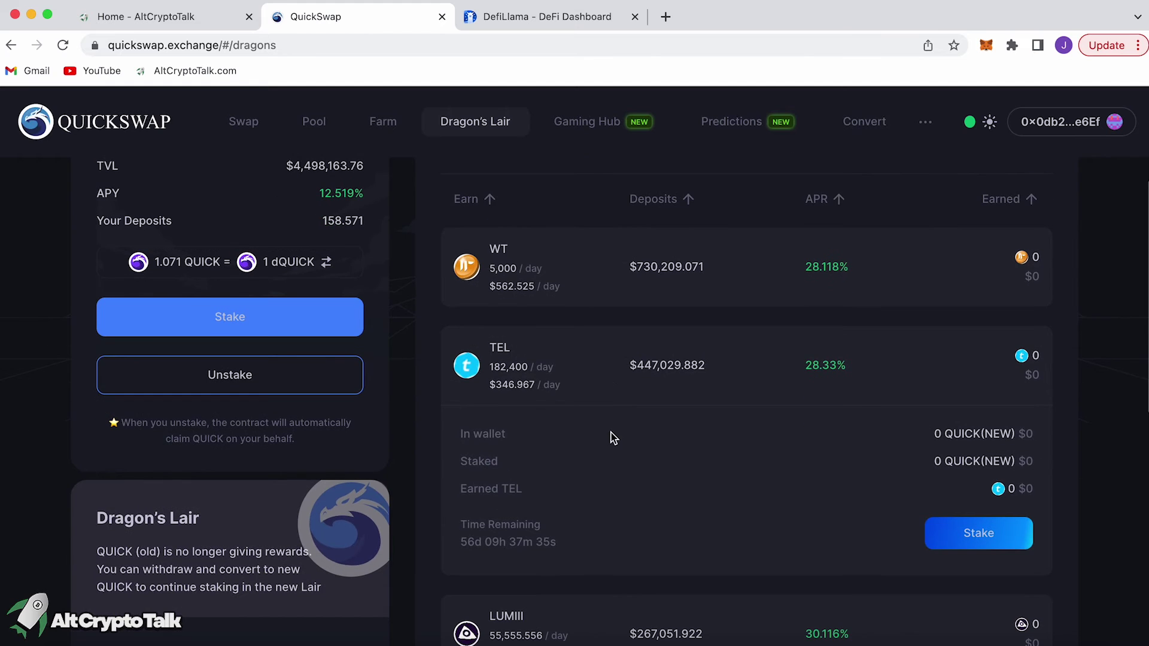
click(955, 535)
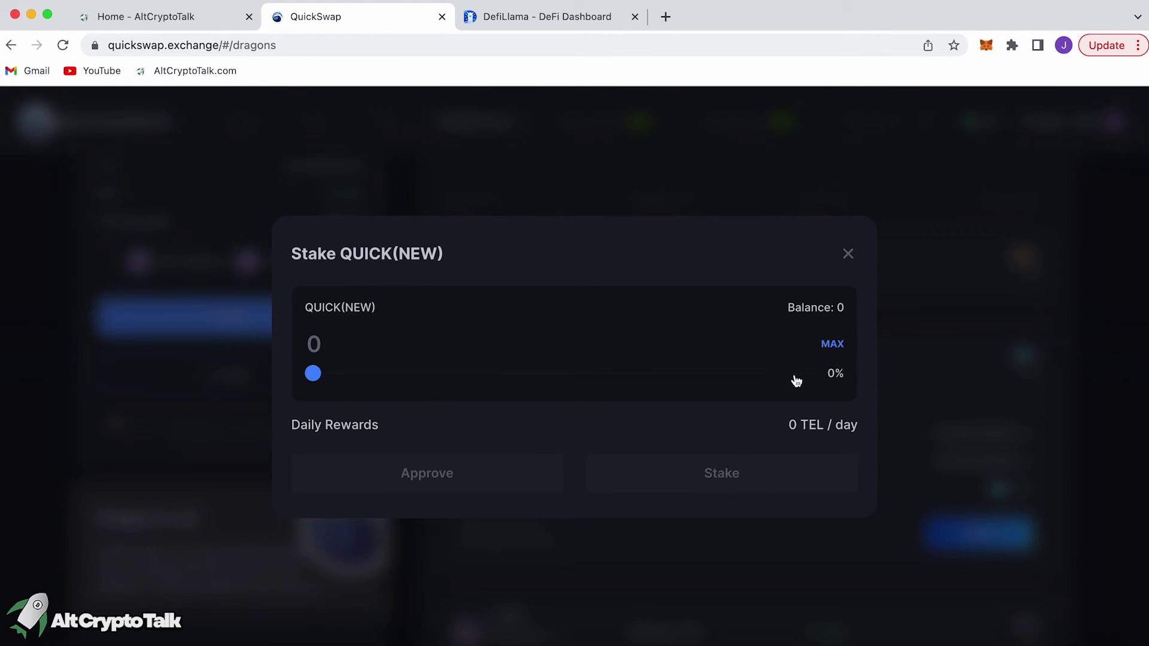
click(922, 370)
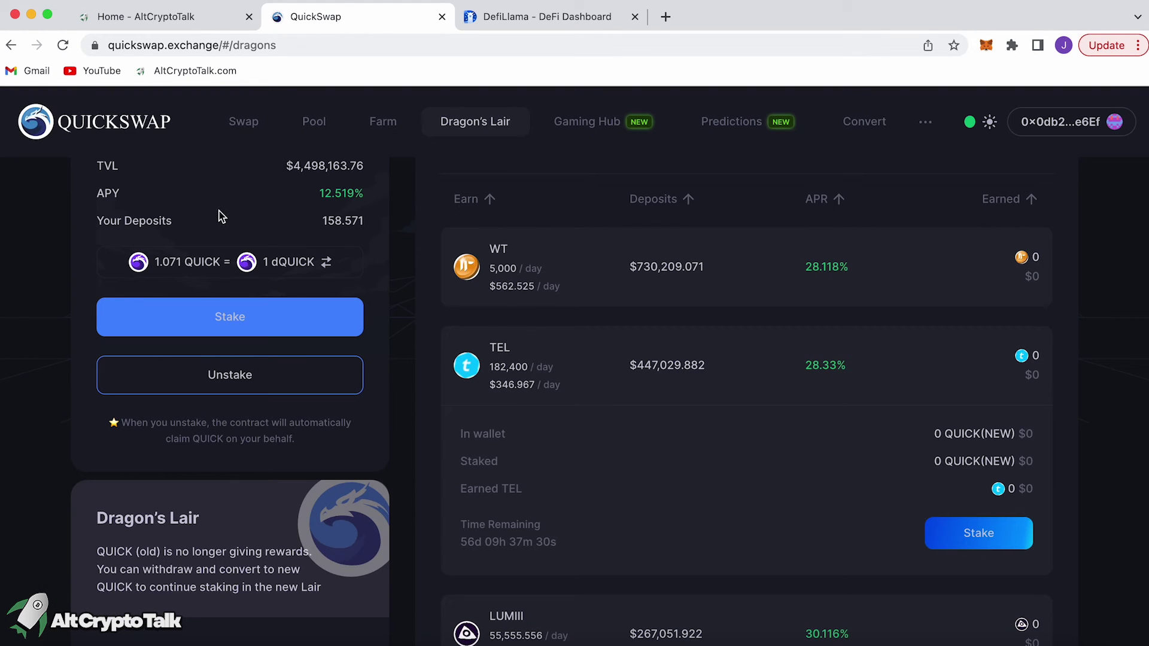
Step: Swap 6 MATIC for 106.182 QUICK(NEW), check the wallet balance, and expand the TEL pool
click(248, 126)
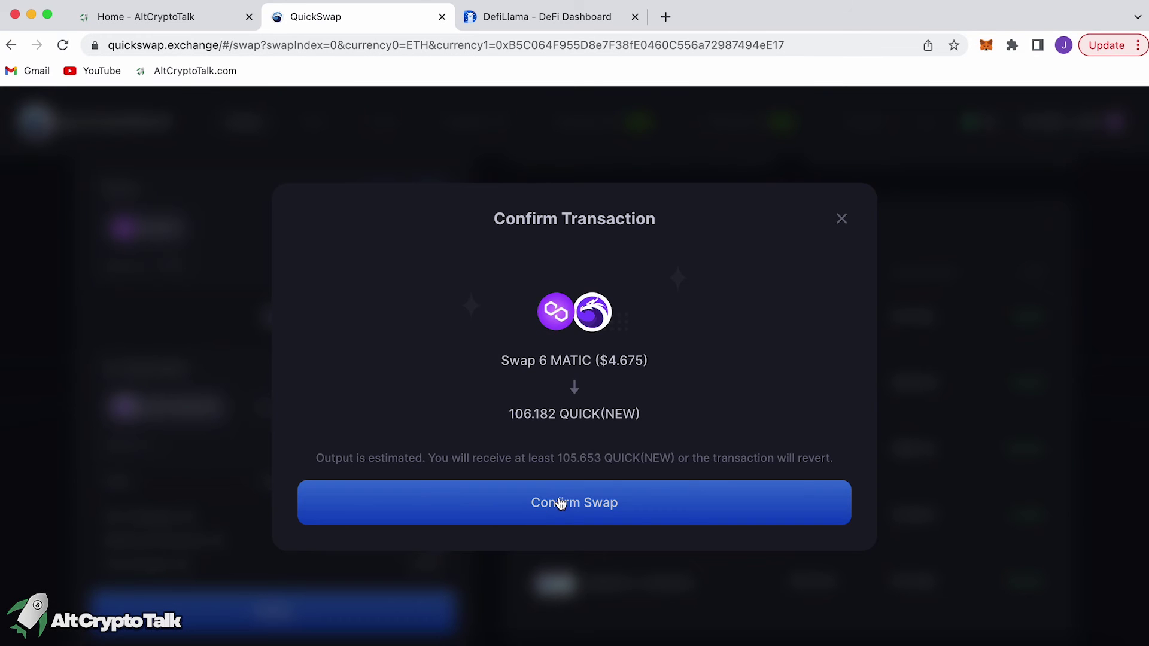
click(560, 503)
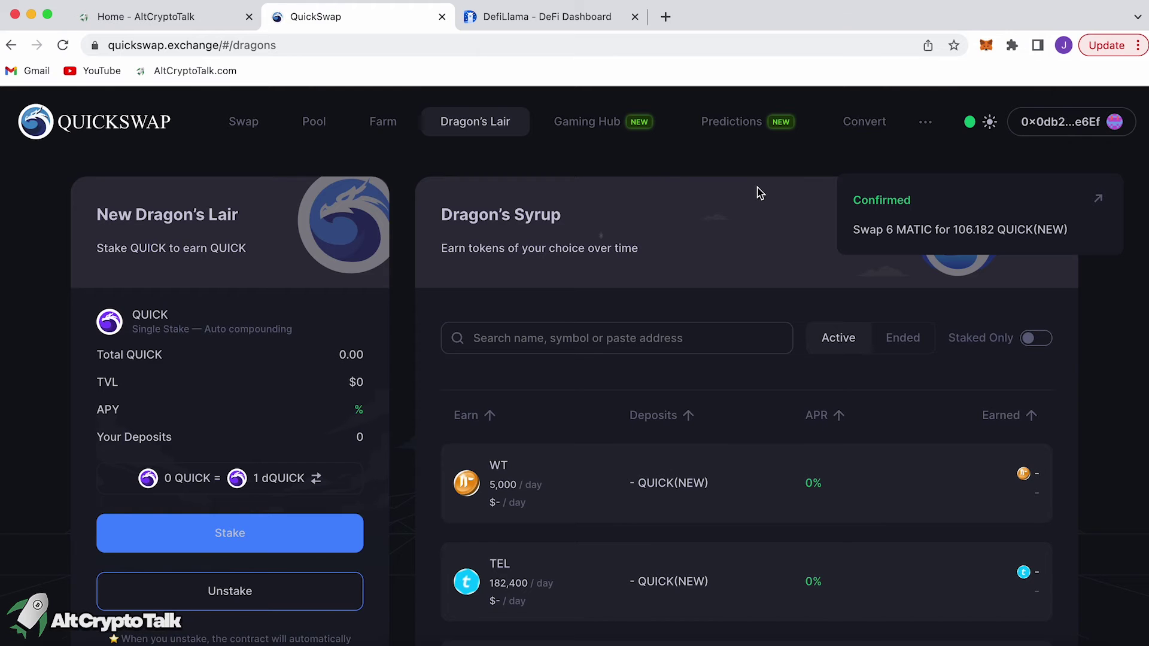
click(986, 45)
click(777, 378)
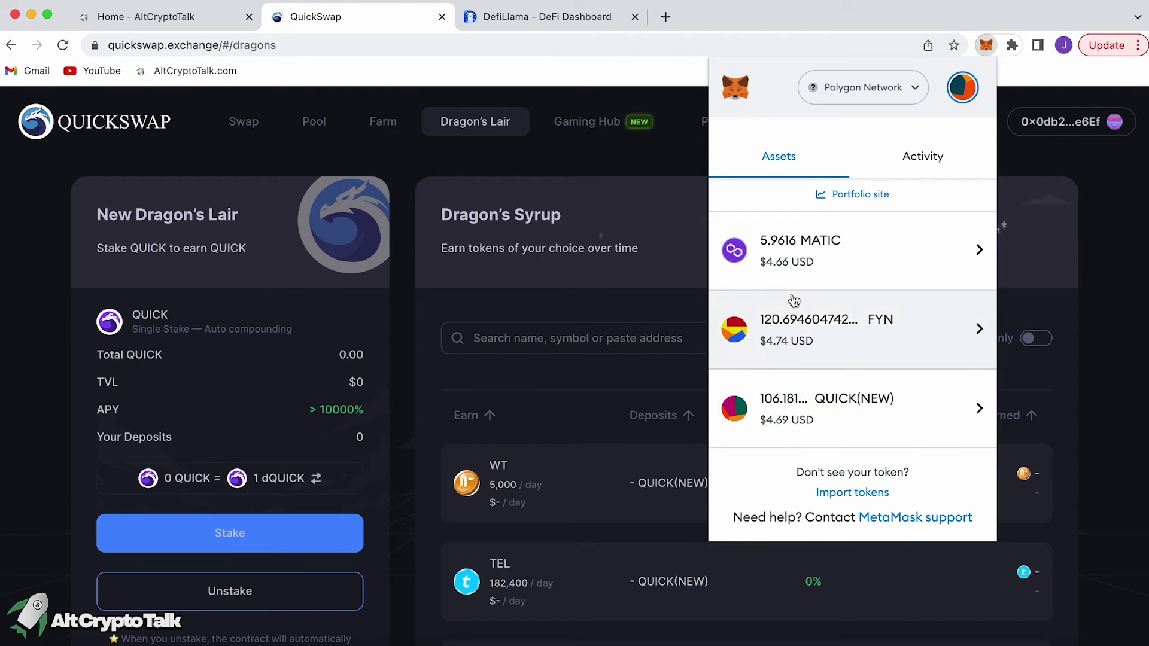
click(682, 168)
scroll(943, 399, down, 2)
click(943, 399)
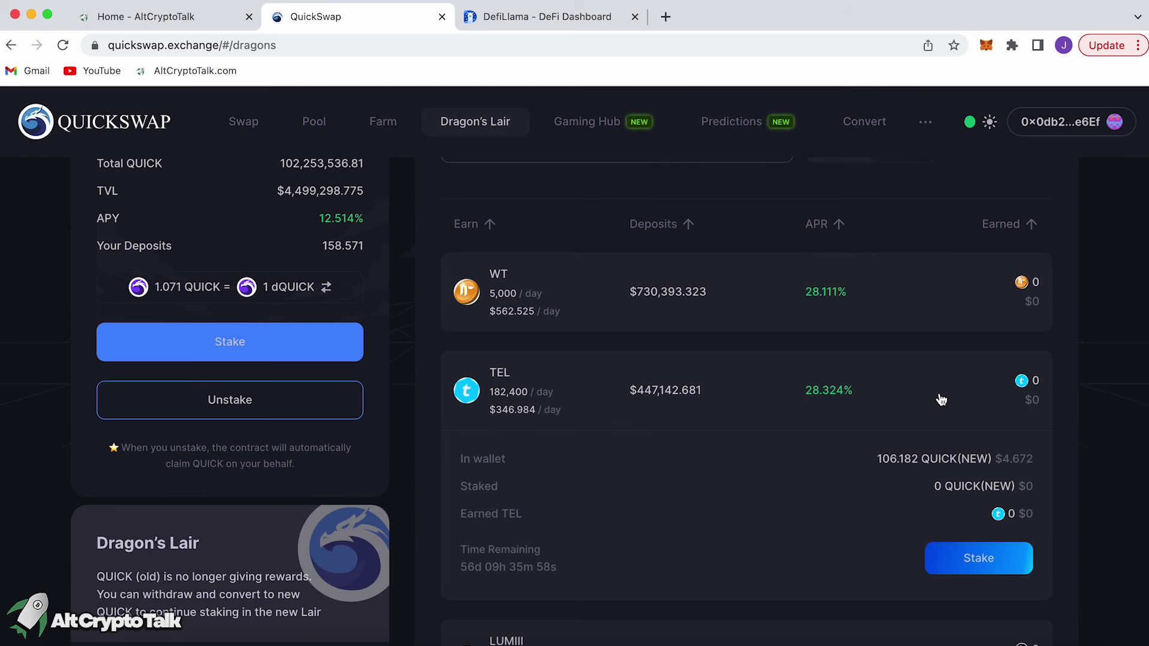
scroll(941, 400, down, 1)
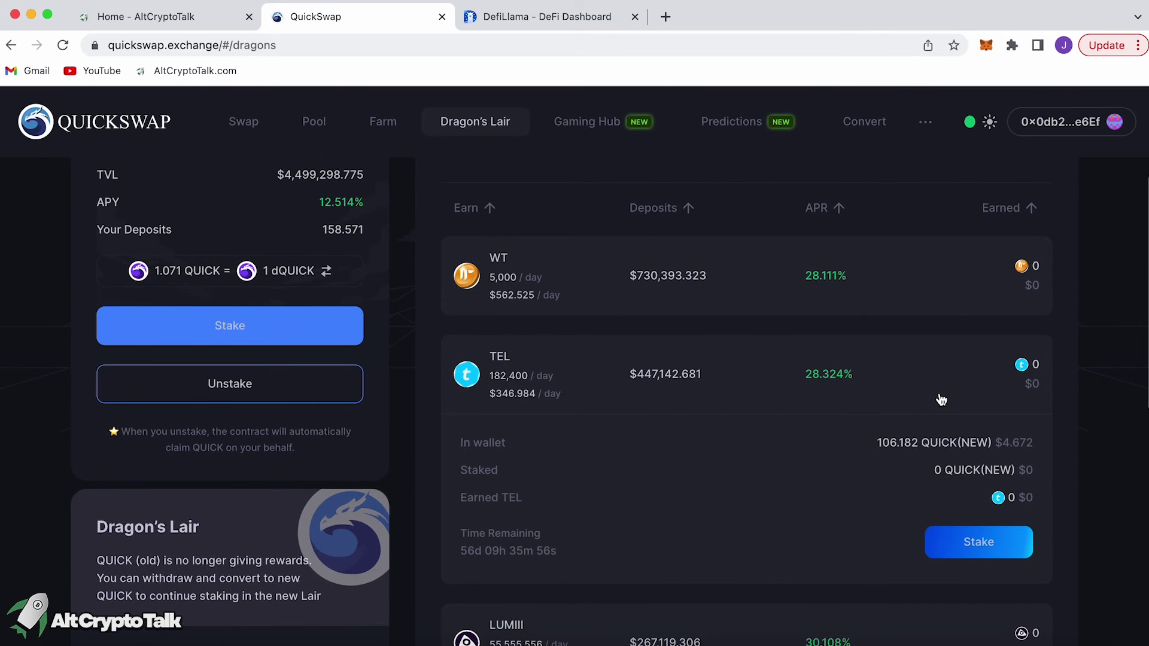
Step: Approve and stake the maximum 106.182 QUICK(NEW) in the TEL pool, then collapse its row
click(960, 537)
click(832, 343)
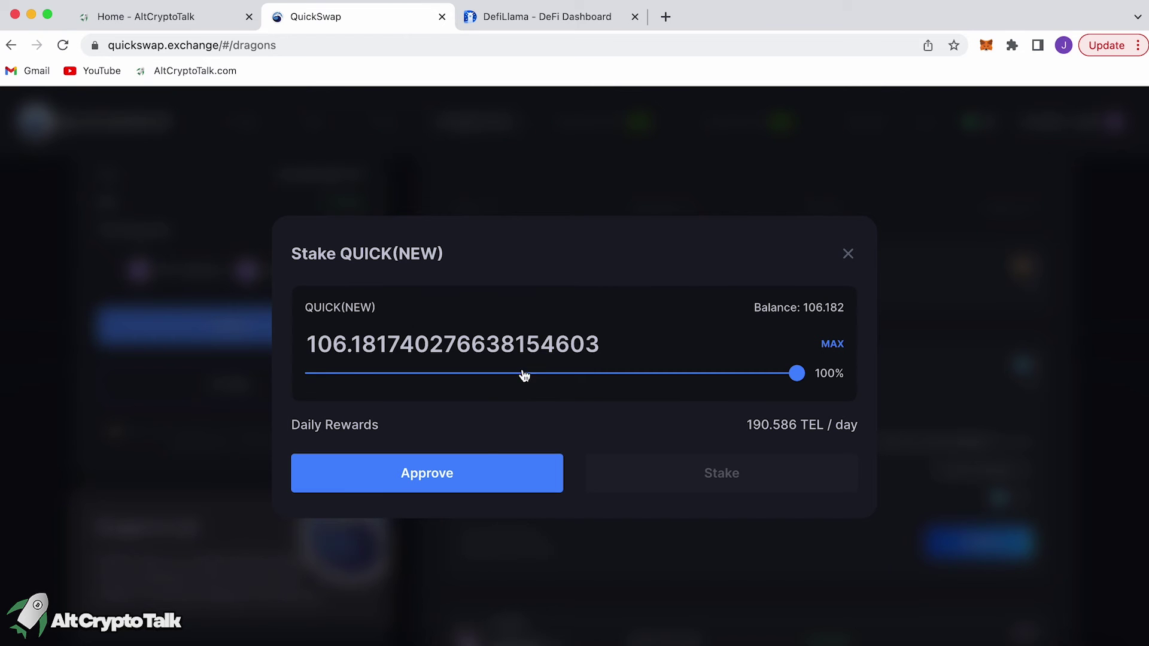
click(477, 465)
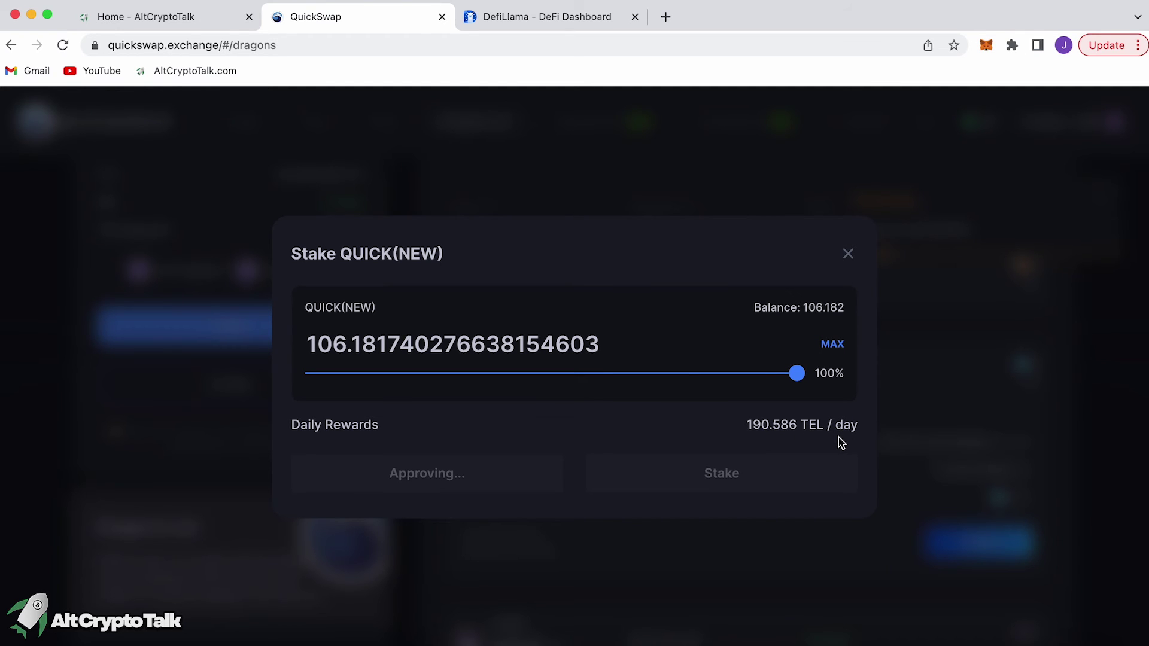
click(787, 496)
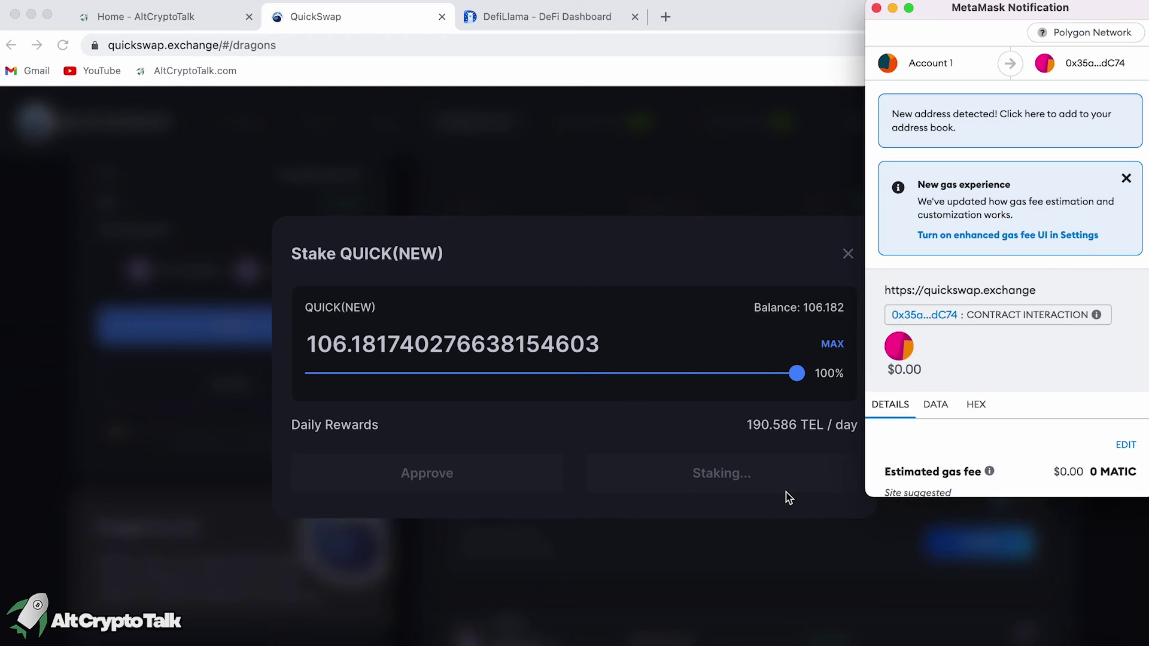
scroll(1027, 373, down, 5)
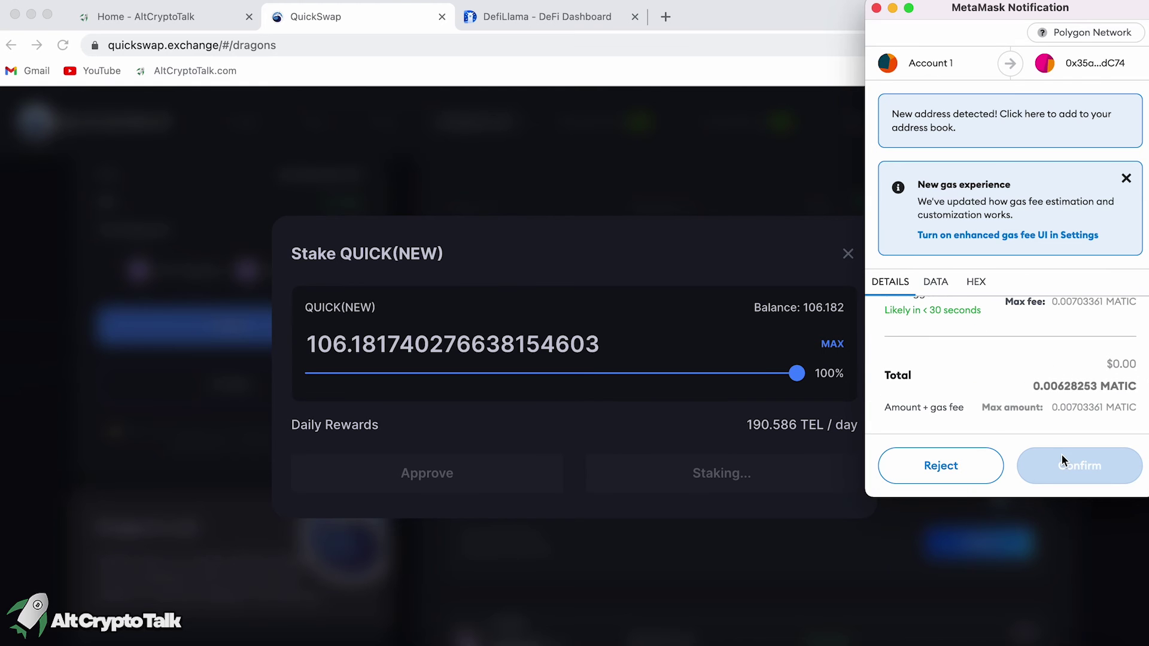
click(1064, 460)
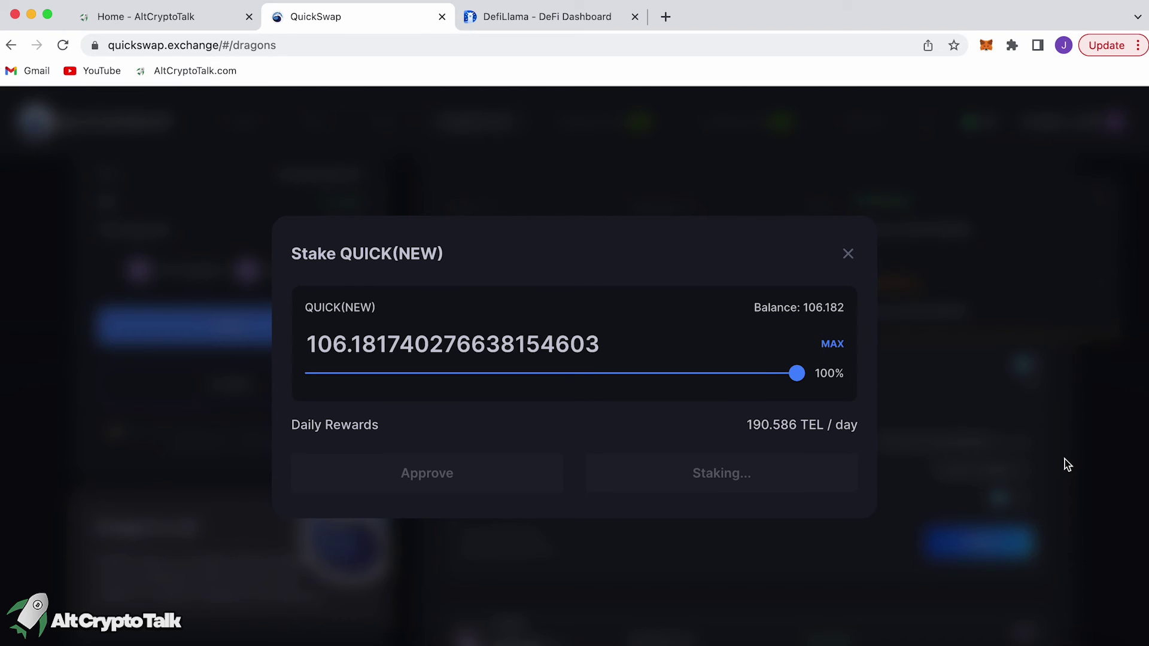
scroll(952, 452, down, 2)
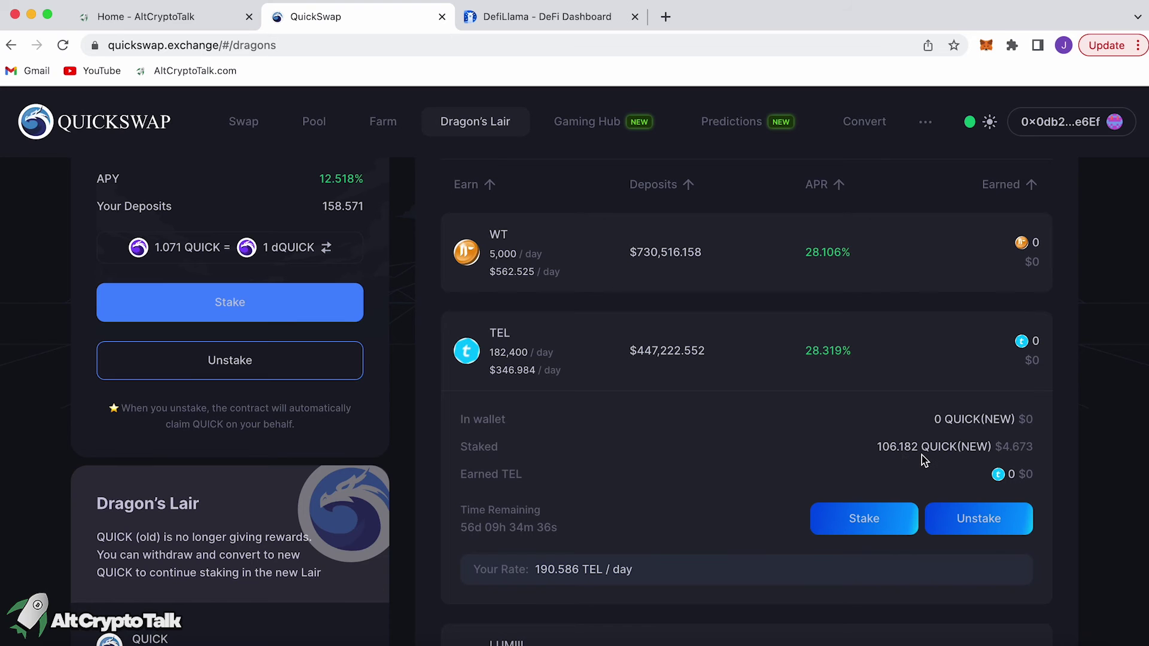
click(799, 370)
scroll(575, 270, up, 3)
Step: Open the Gaming Hub and advance the featured games past MetaSoccer and Deadrop to The Sandbox
click(611, 115)
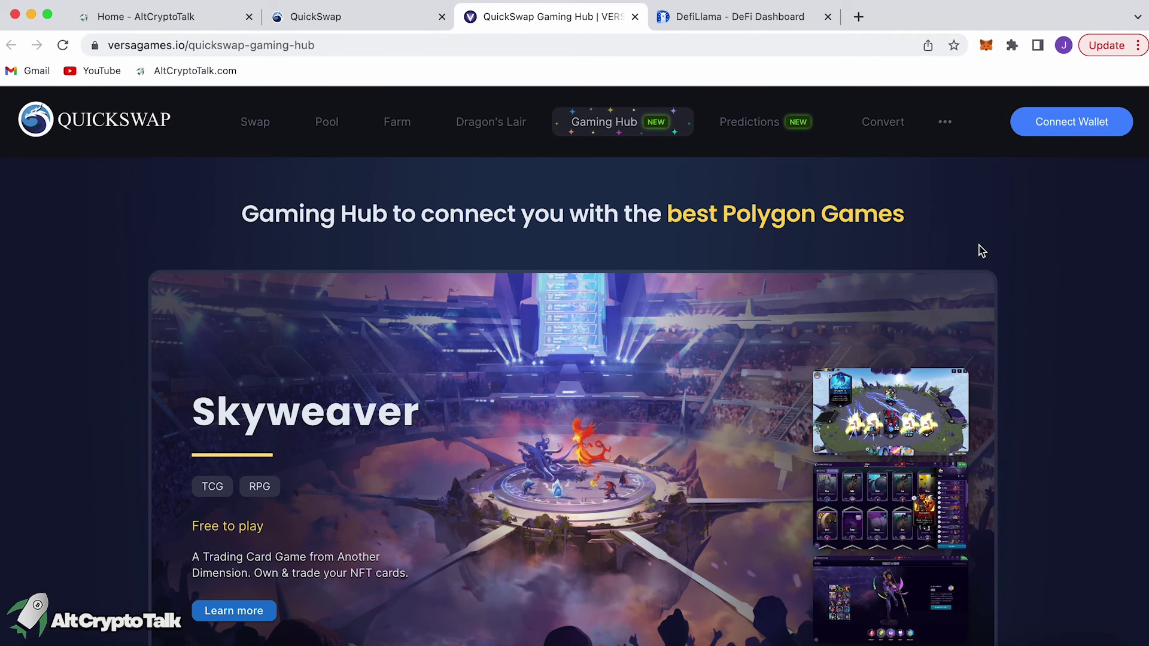
scroll(980, 251, down, 3)
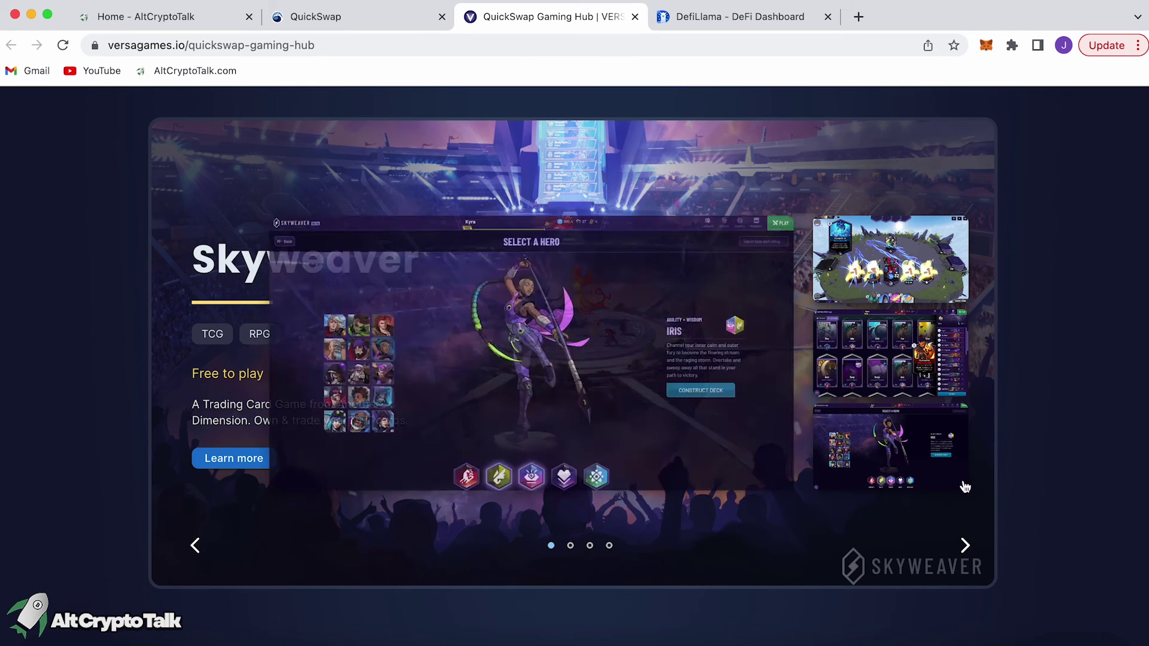
click(965, 546)
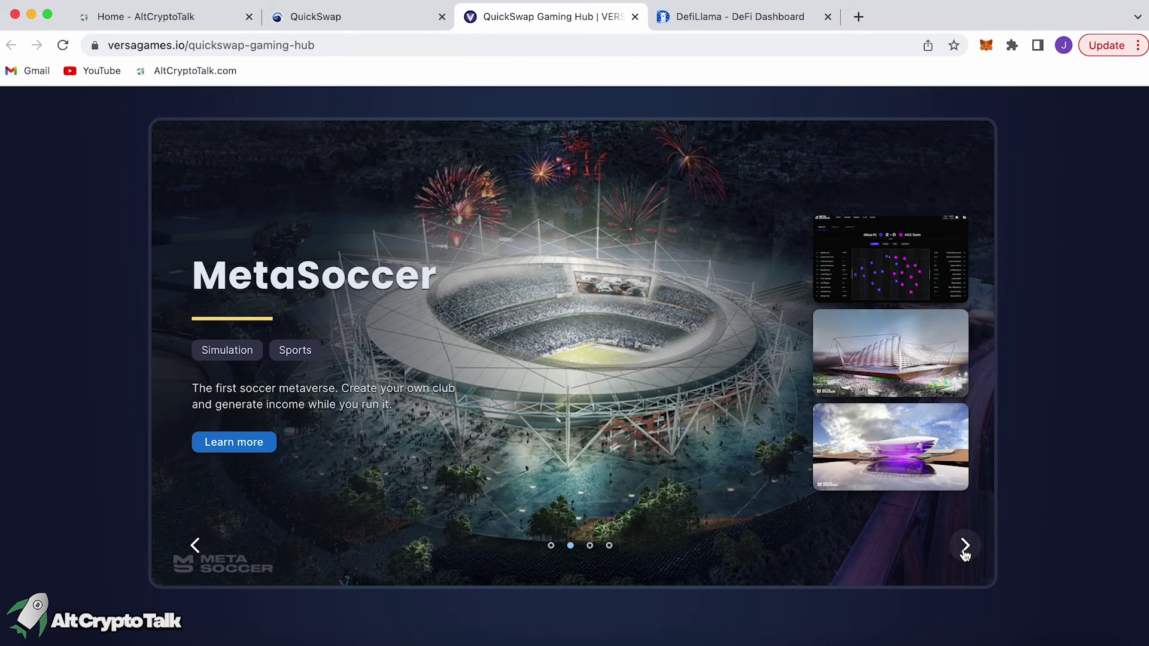
click(964, 549)
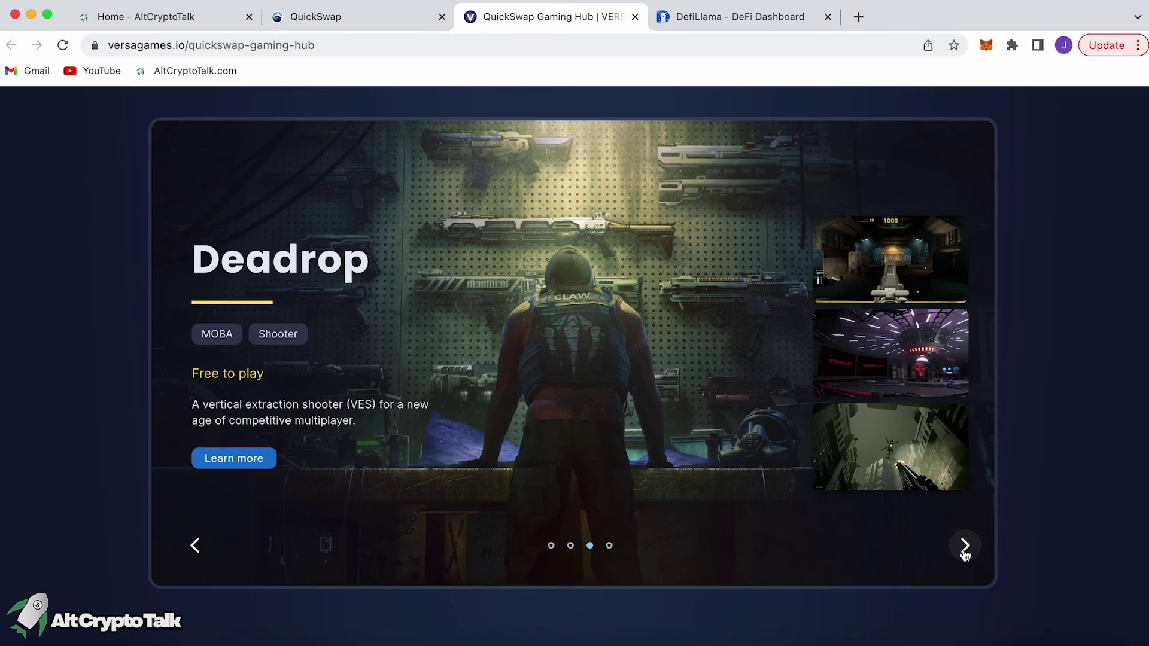
click(965, 548)
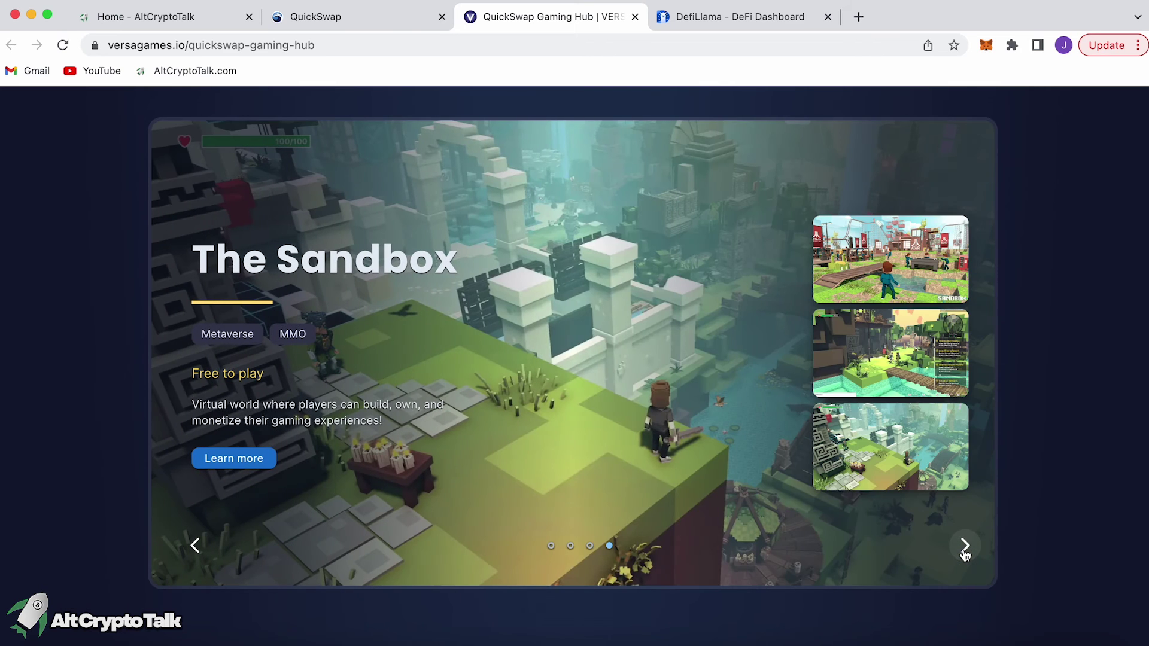
scroll(963, 549, down, 5)
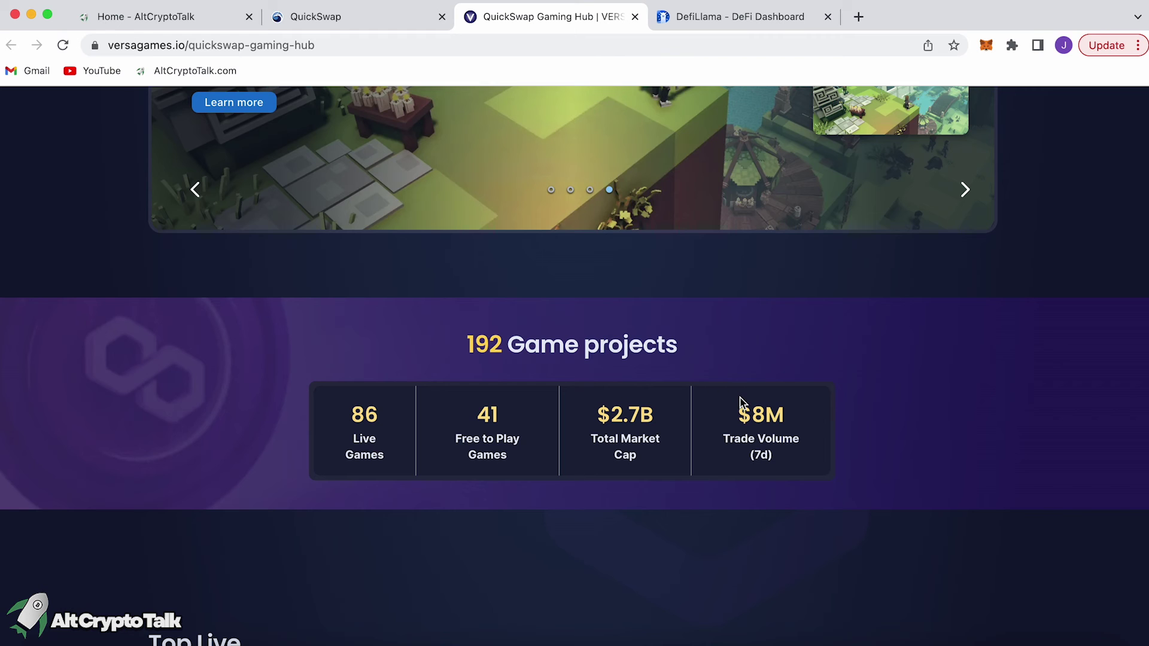
scroll(740, 403, down, 3)
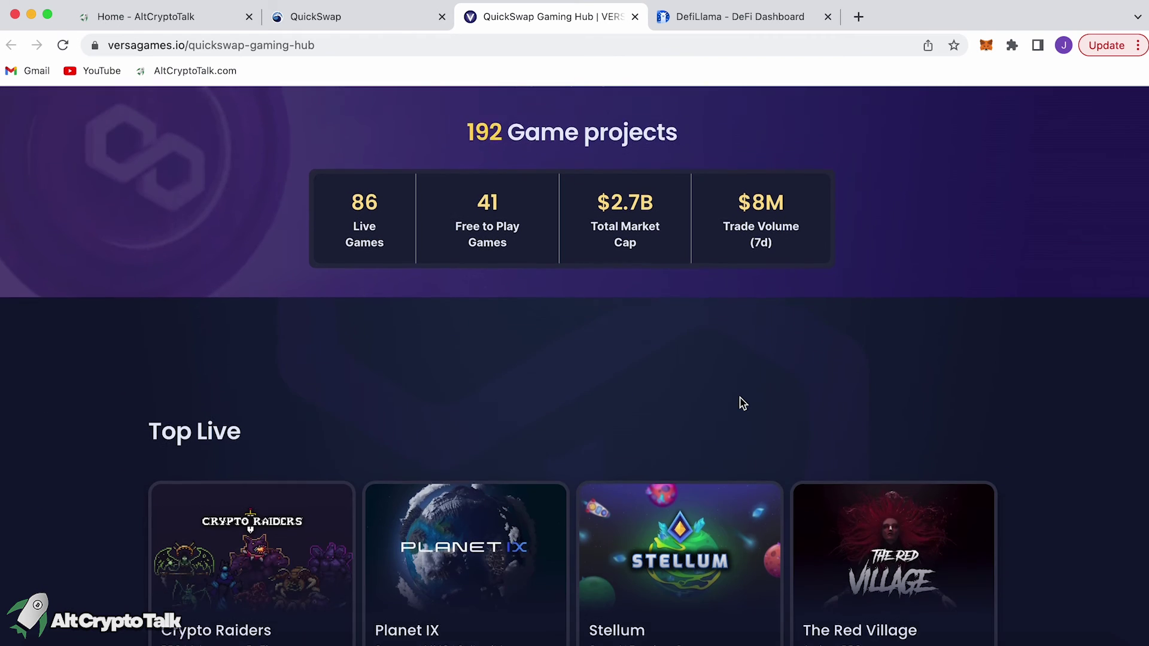
scroll(741, 403, down, 1)
scroll(742, 403, down, 2)
scroll(742, 403, down, 2)
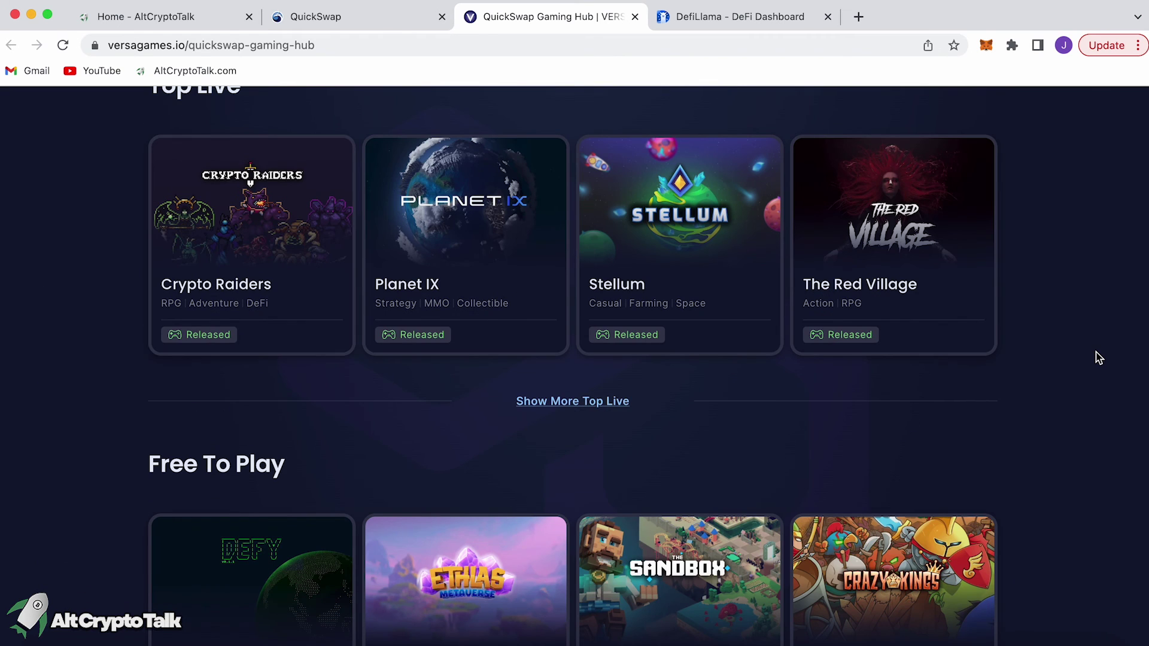
scroll(1097, 358, down, 2)
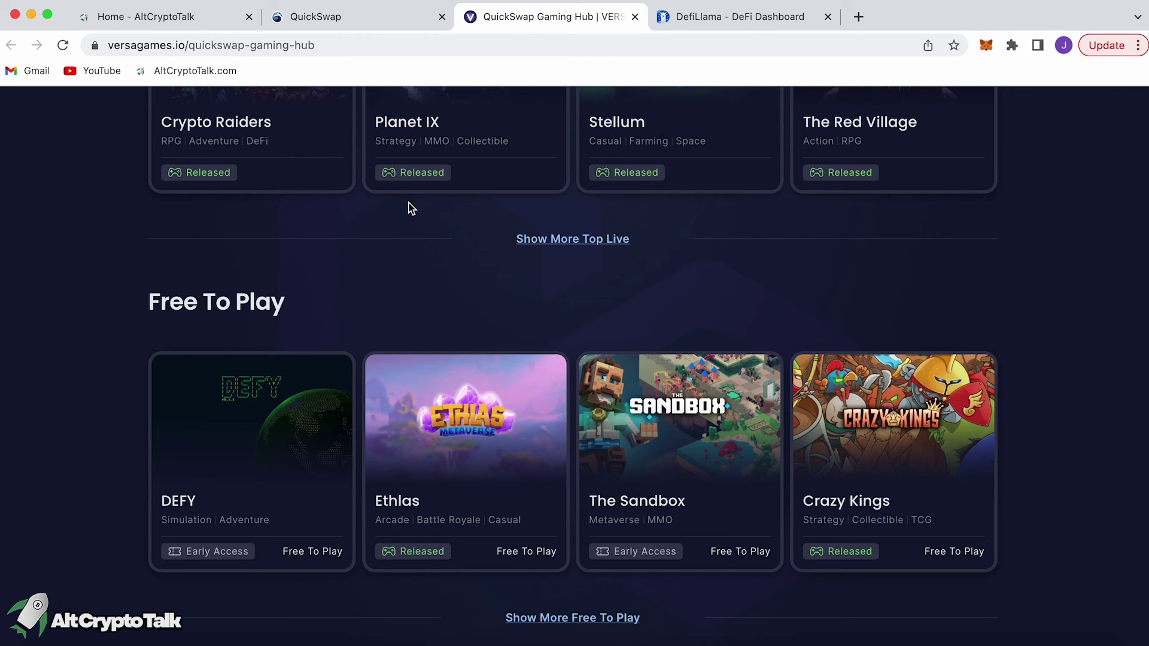
scroll(408, 207, up, 10)
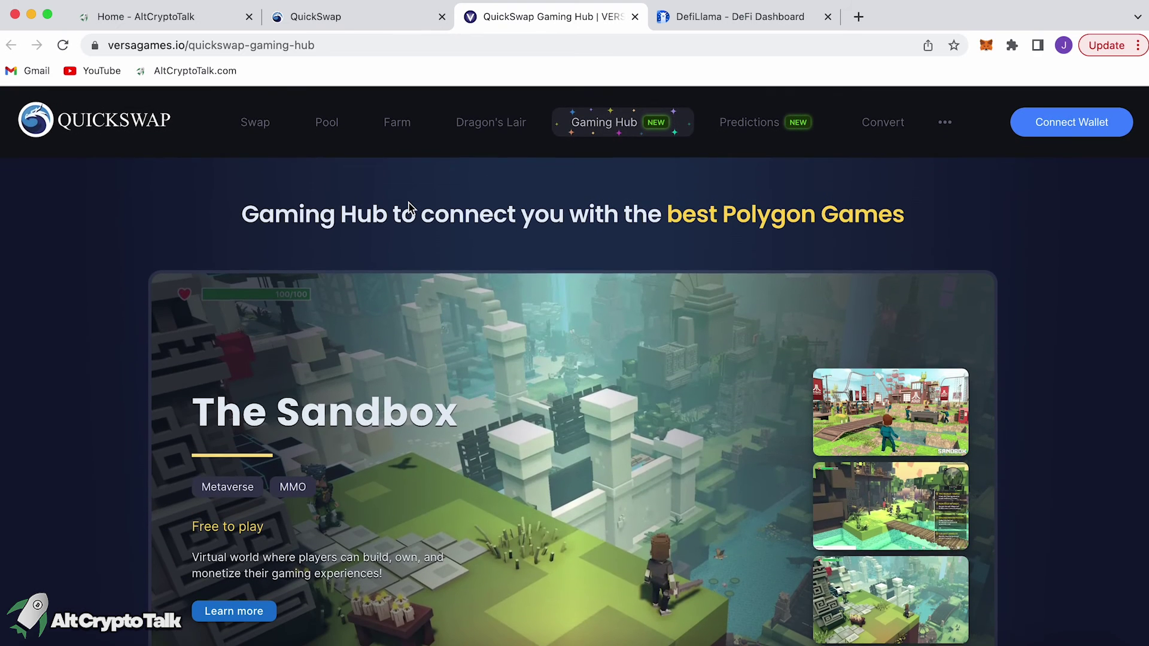
Step: Close the Gaming Hub, approve the MetaMask connection, and dismiss the Hello User welcome
click(634, 17)
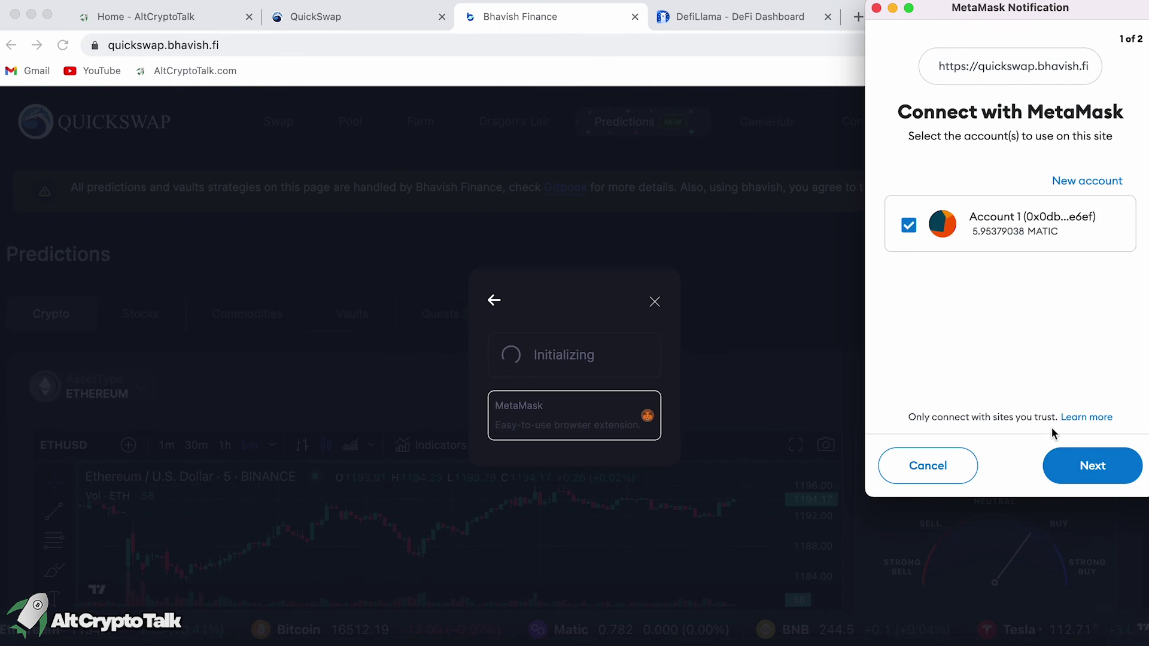
click(1081, 469)
click(1081, 469)
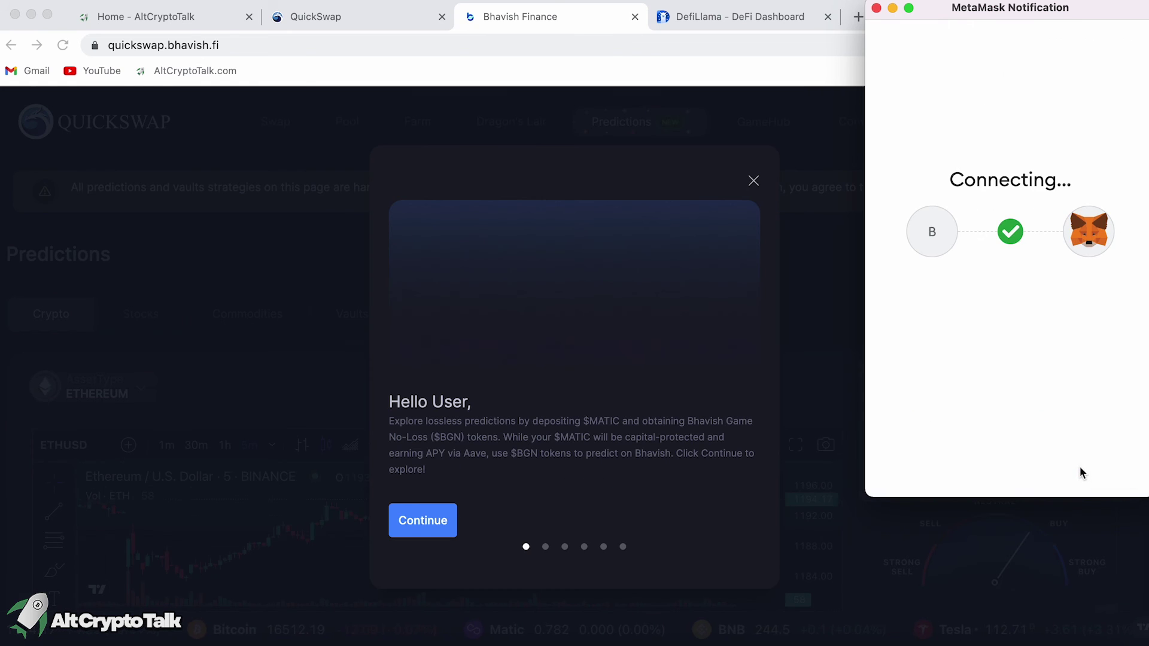
click(905, 368)
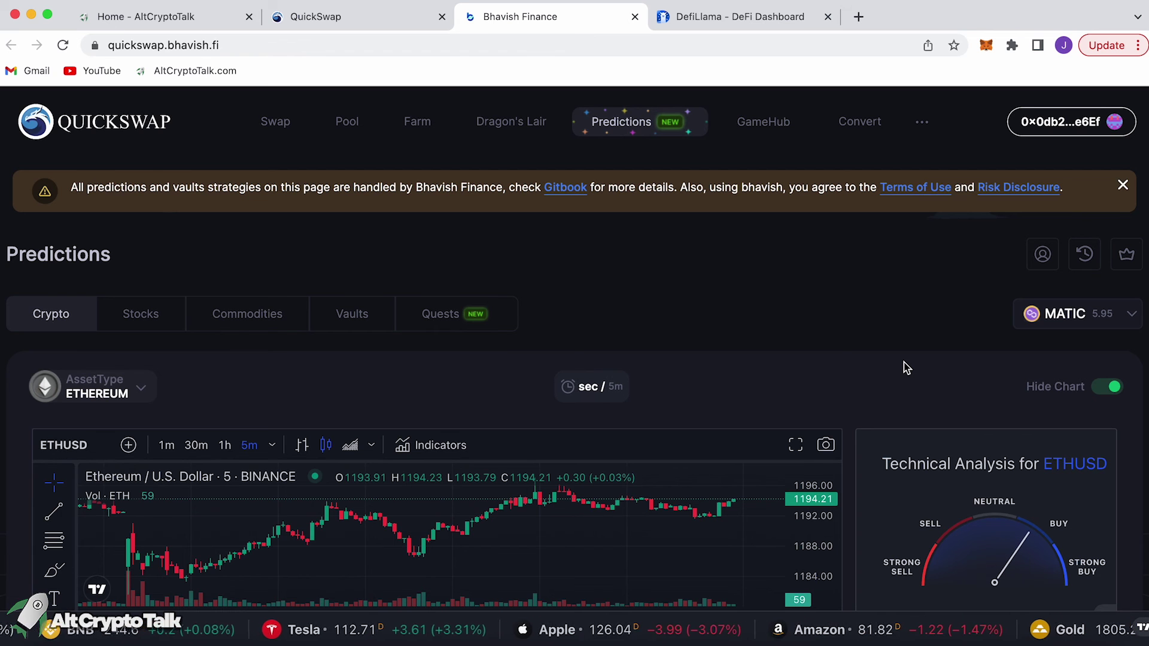
scroll(904, 368, down, 1)
scroll(834, 187, down, 2)
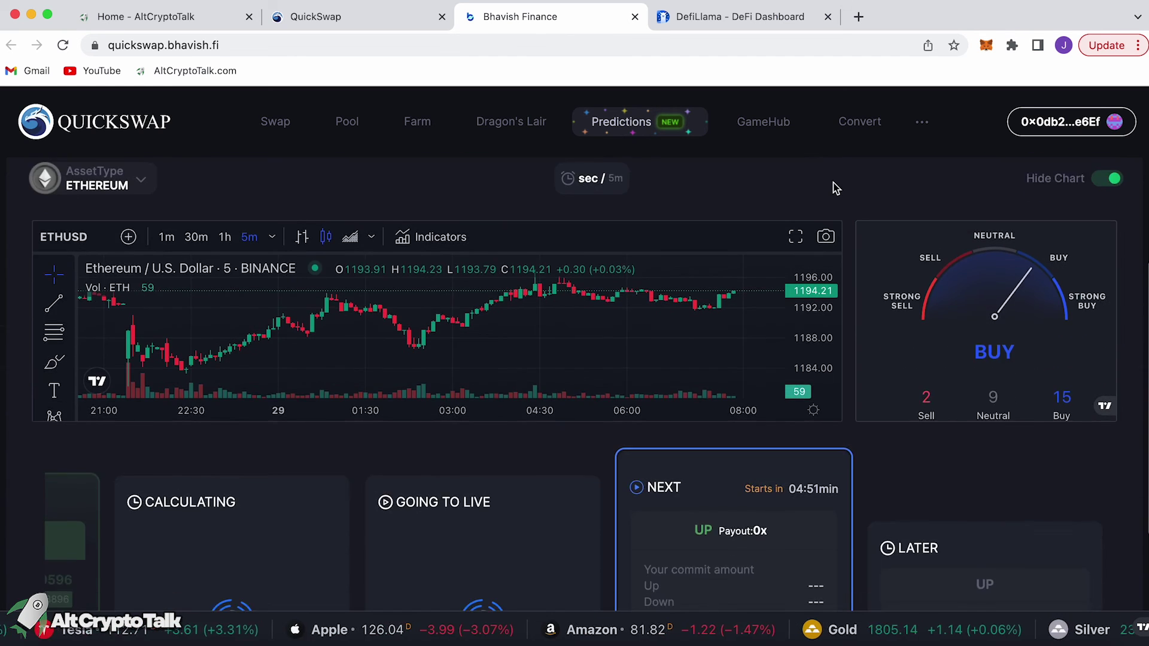
scroll(832, 187, down, 2)
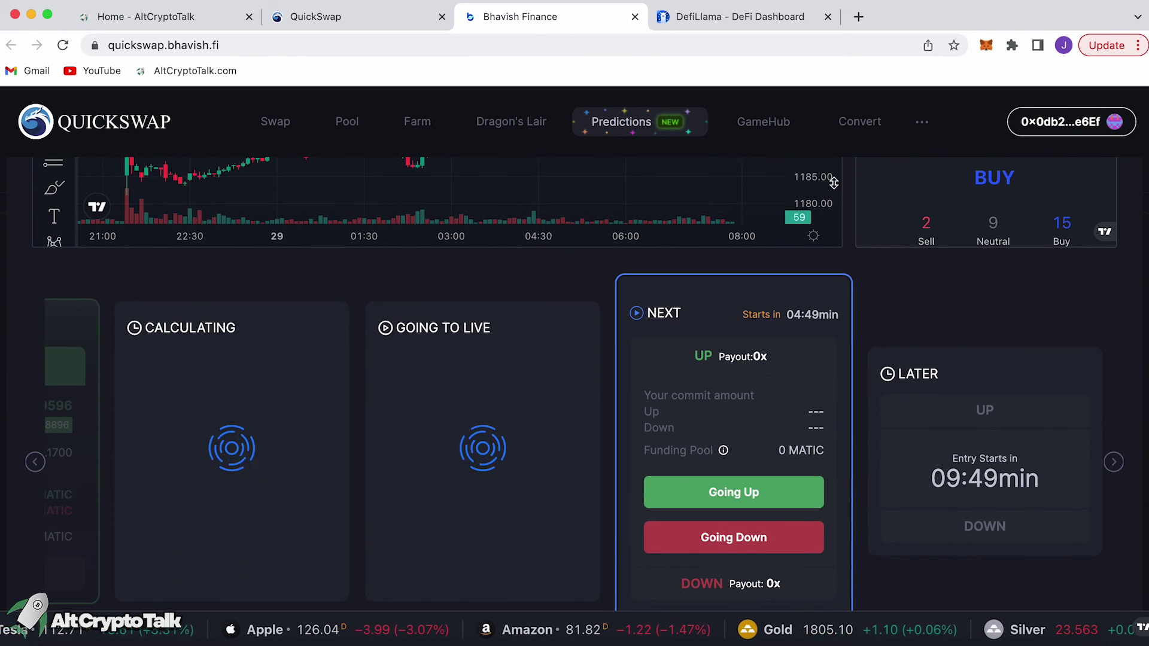
scroll(894, 261, down, 1)
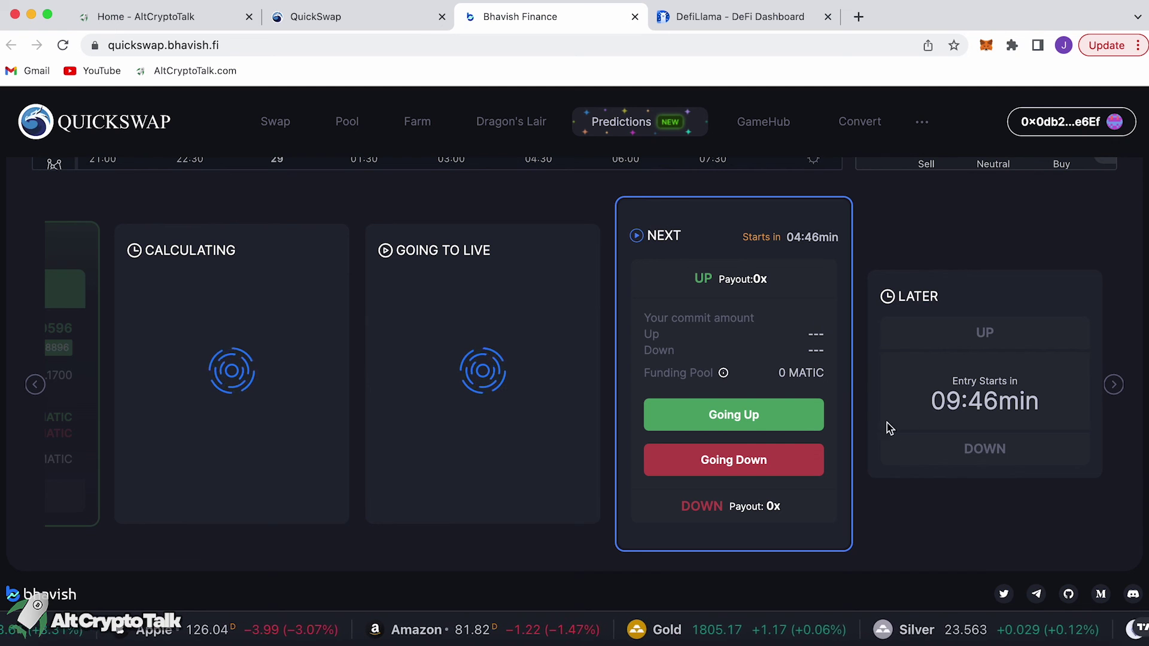
scroll(844, 487, down, 2)
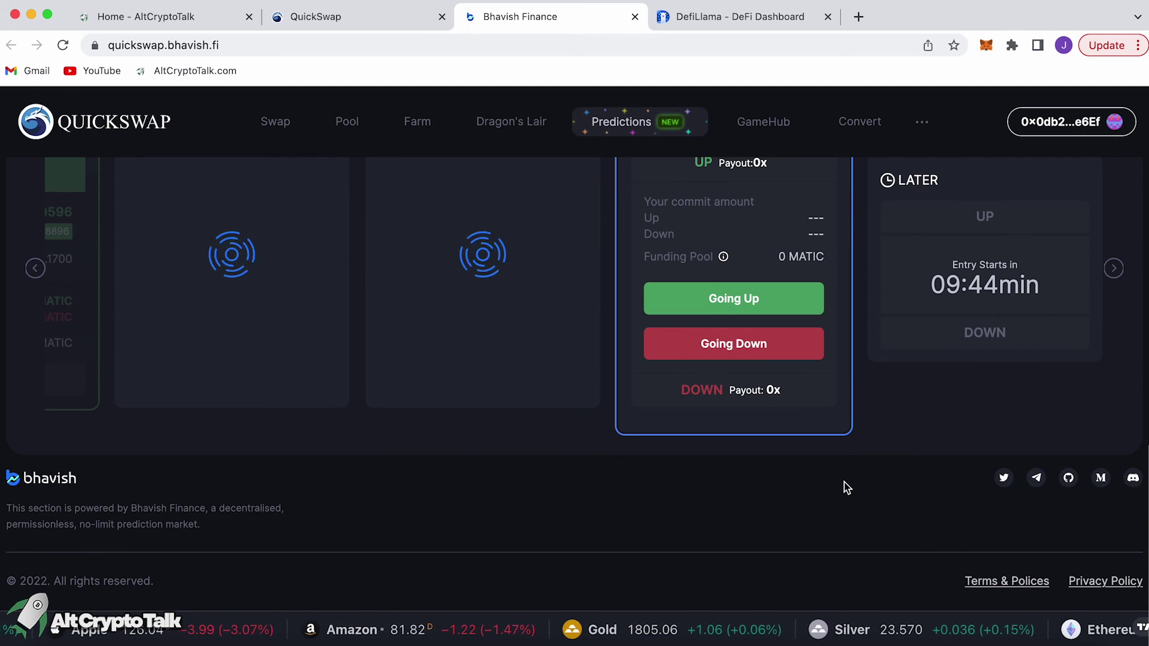
scroll(843, 487, up, 10)
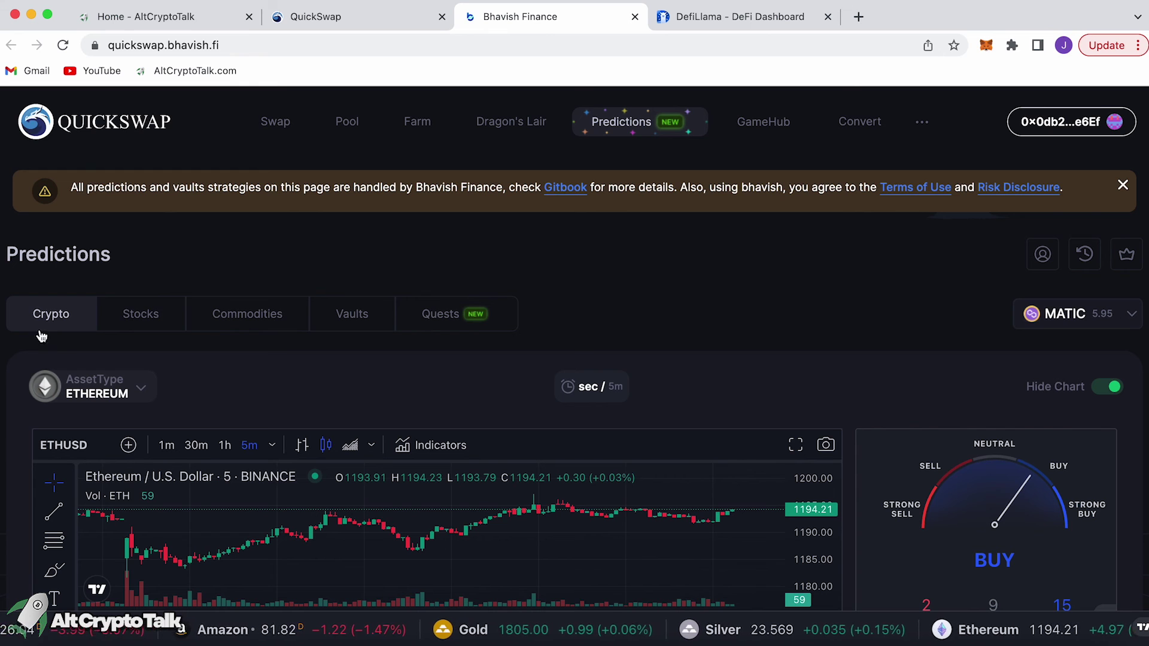
Step: Browse the crypto asset list, then the Stocks predictions and their asset list
click(110, 401)
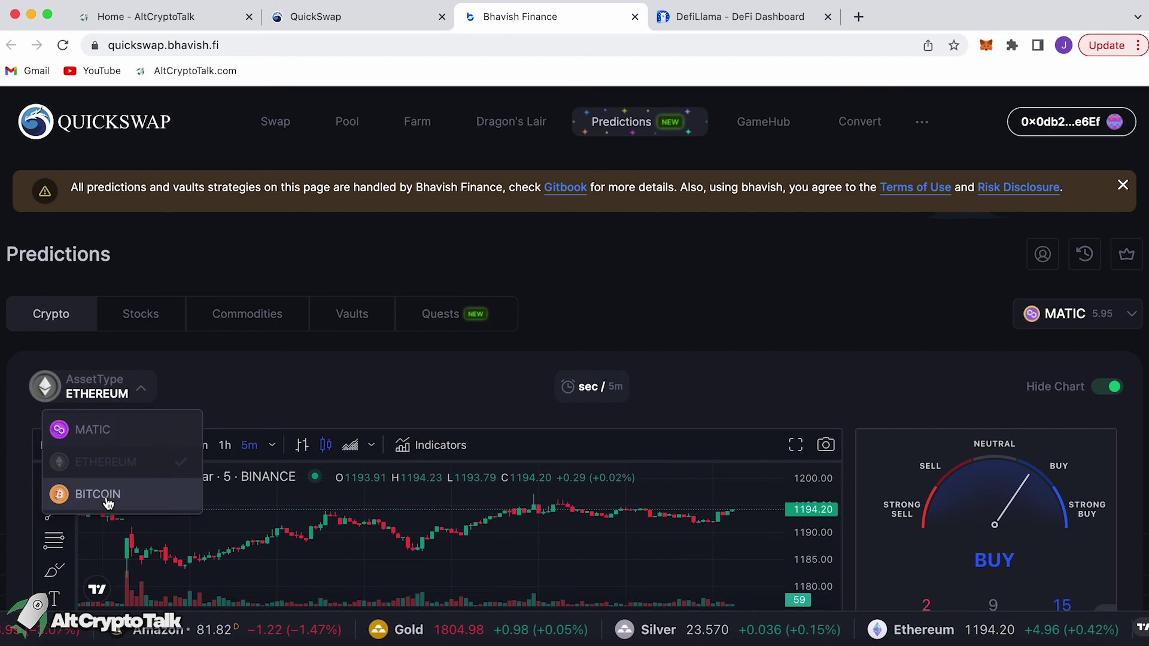
click(141, 314)
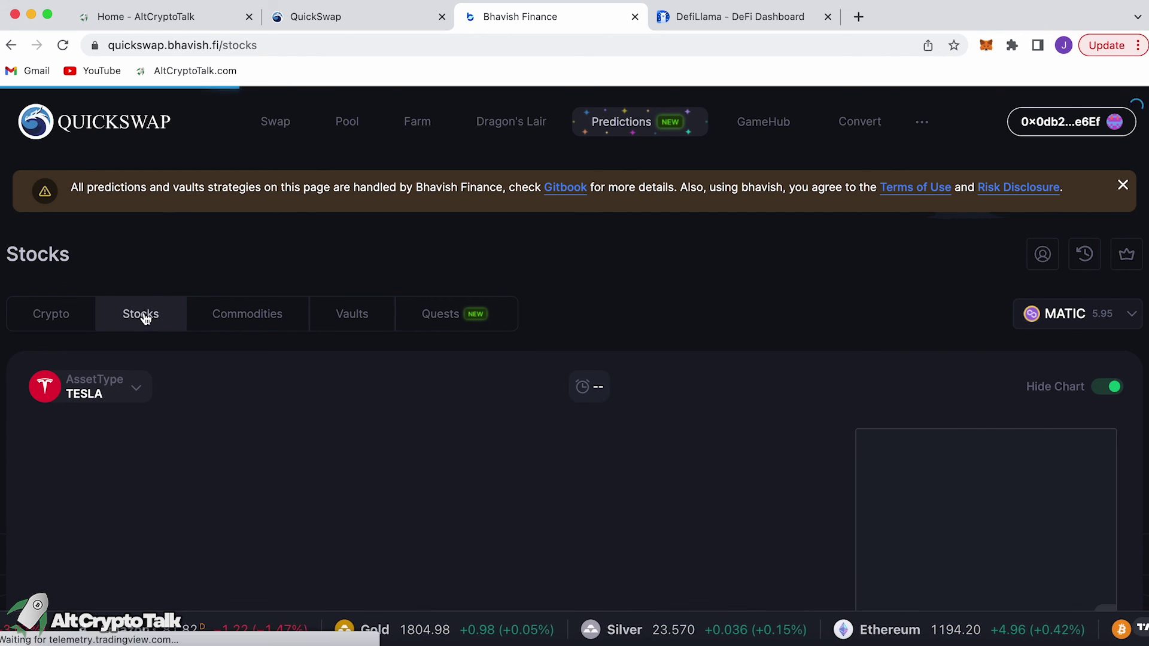
click(134, 395)
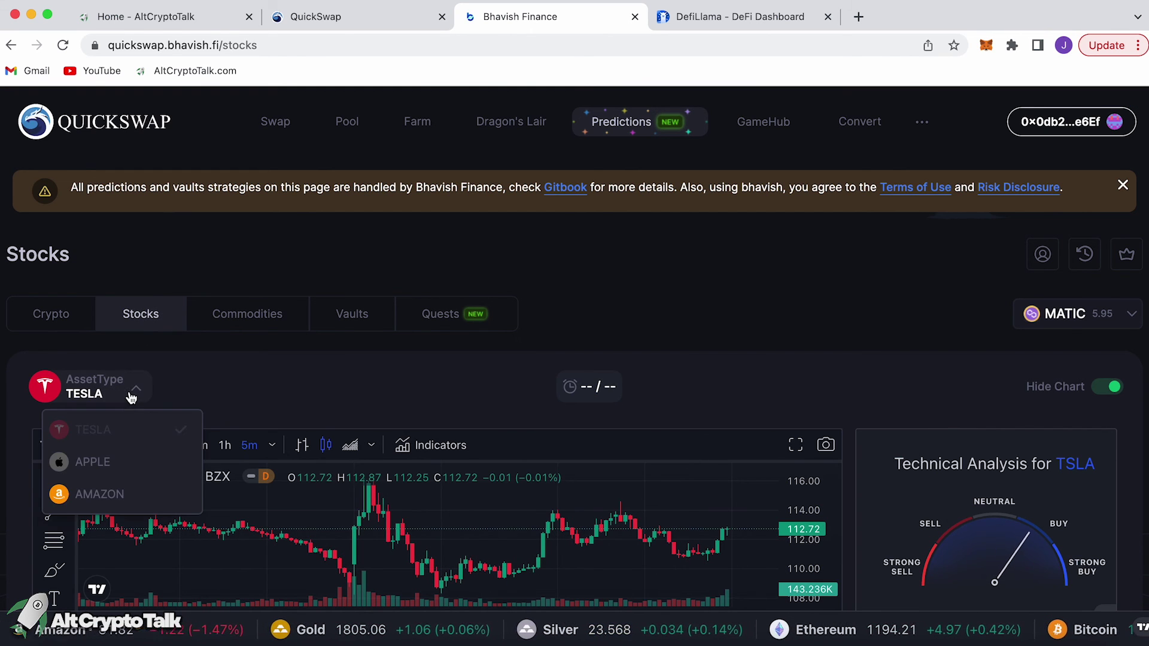
Step: View the Commodities, Vaults and Quests markets, then close the Predictions page
click(254, 319)
click(381, 322)
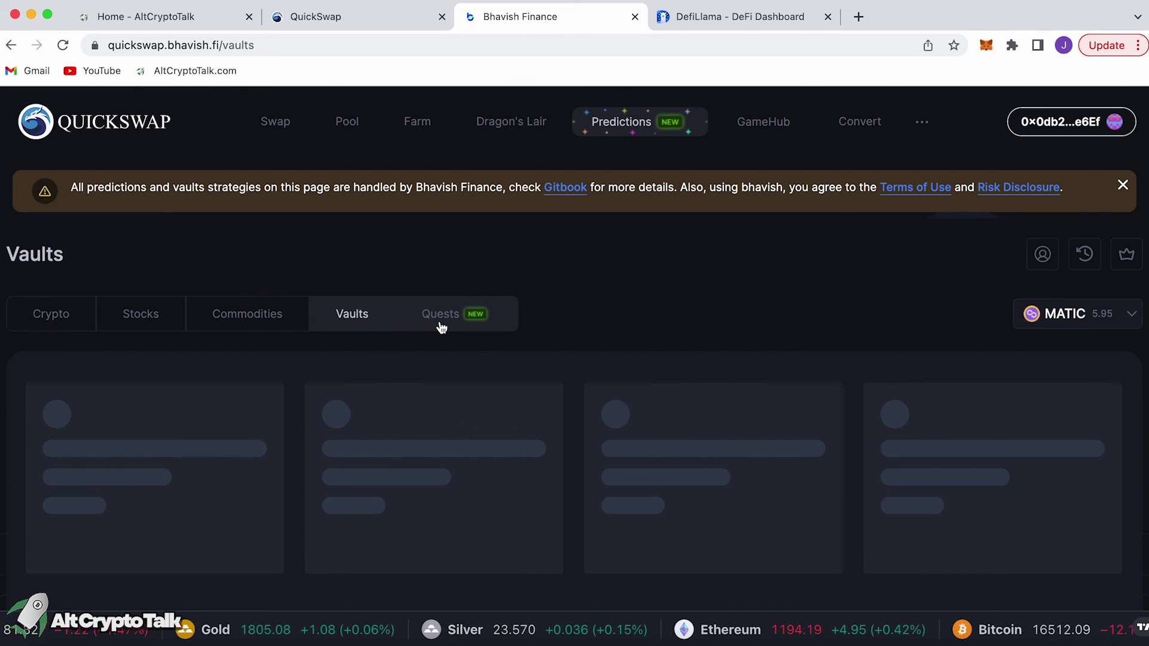
click(432, 319)
scroll(218, 365, down, 2)
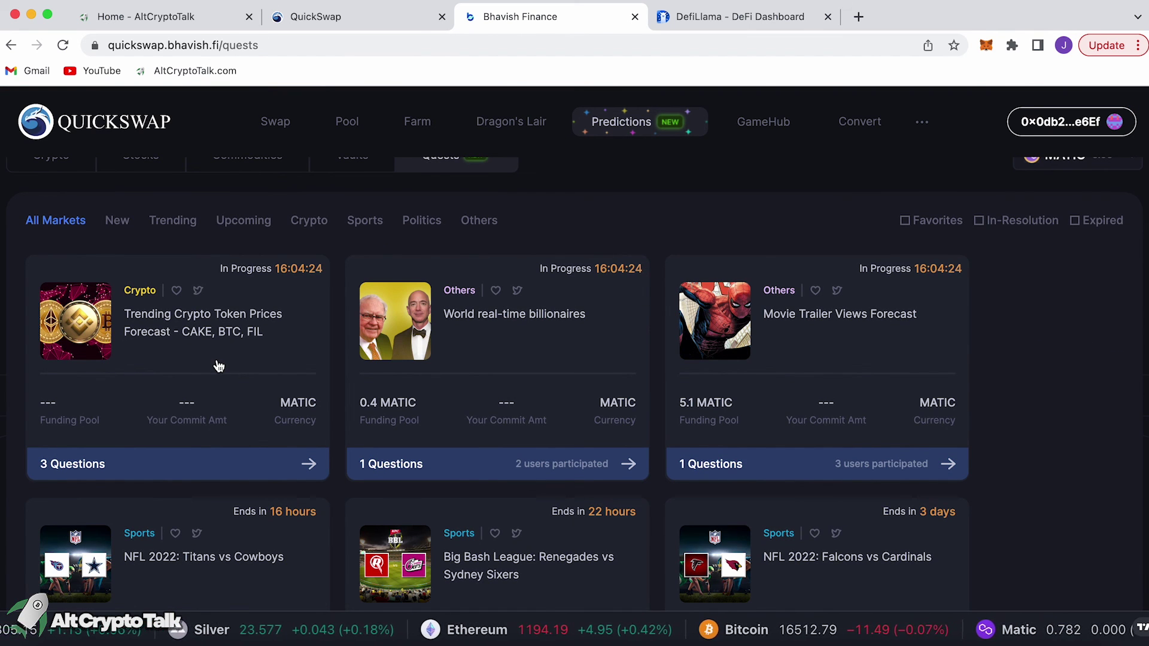
key(ctrl+w)
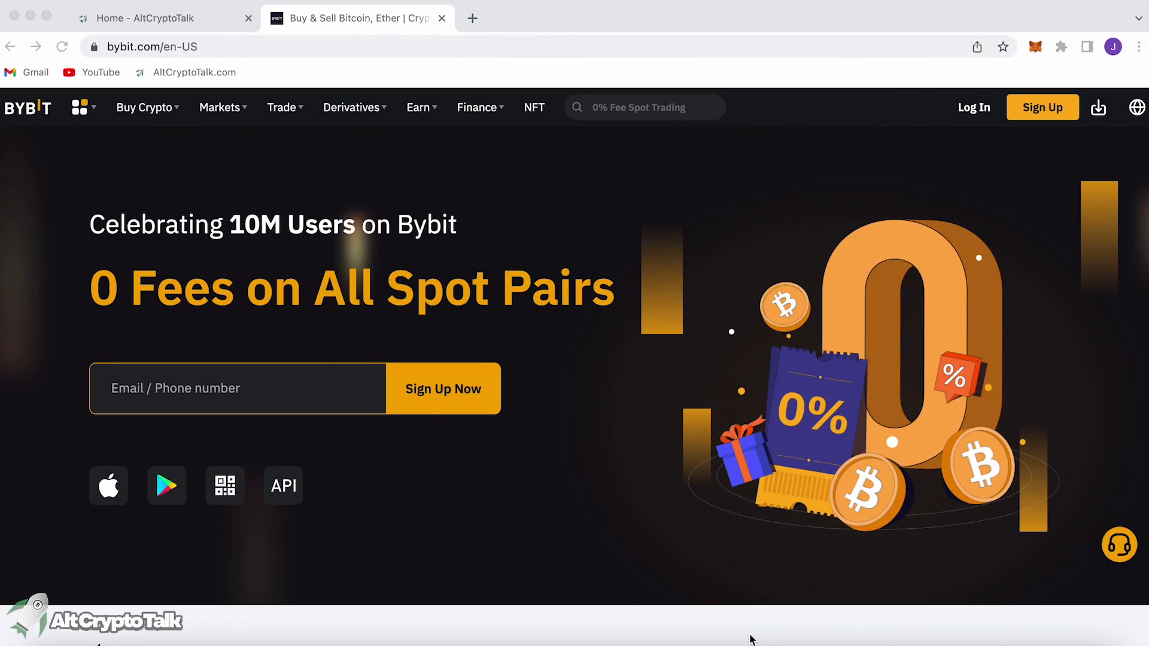
scroll(751, 639, down, 1)
scroll(751, 639, down, 3)
scroll(750, 640, down, 2)
scroll(751, 639, down, 2)
scroll(750, 639, down, 3)
scroll(751, 639, down, 5)
scroll(750, 639, down, 1)
scroll(750, 639, down, 1)
scroll(751, 639, down, 5)
scroll(751, 639, down, 1)
scroll(751, 639, down, 4)
scroll(750, 639, down, 2)
scroll(751, 639, down, 3)
scroll(751, 639, down, 3)
scroll(751, 639, down, 3)
scroll(750, 640, down, 4)
scroll(750, 639, down, 2)
scroll(751, 639, down, 4)
scroll(750, 639, down, 2)
scroll(751, 639, down, 4)
scroll(751, 639, down, 2)
scroll(750, 640, down, 2)
scroll(751, 639, down, 2)
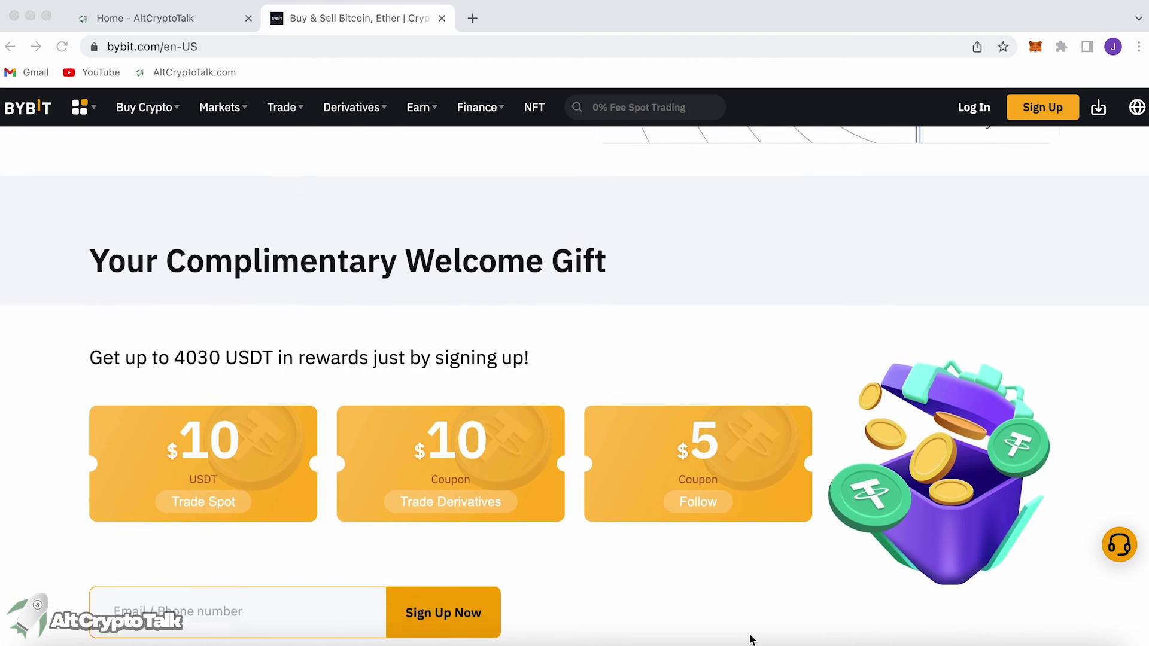
scroll(750, 639, down, 1)
scroll(750, 639, down, 1)
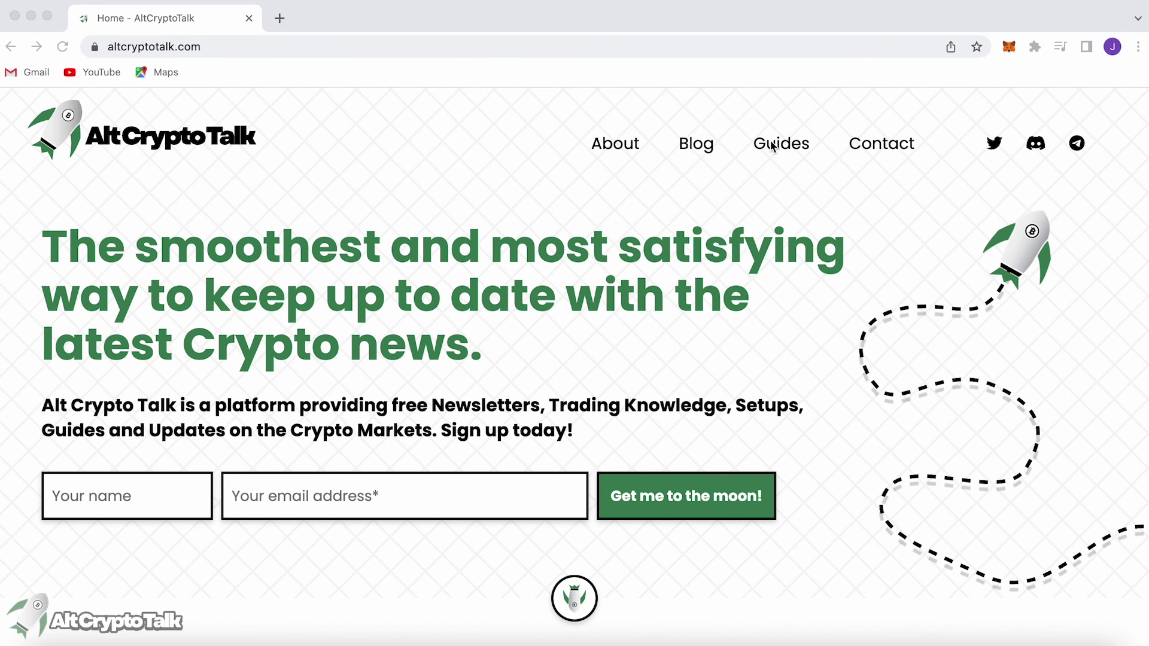
Step: Open AltCryptoTalk's Crypto Guides page and accept the cookie notice
click(781, 158)
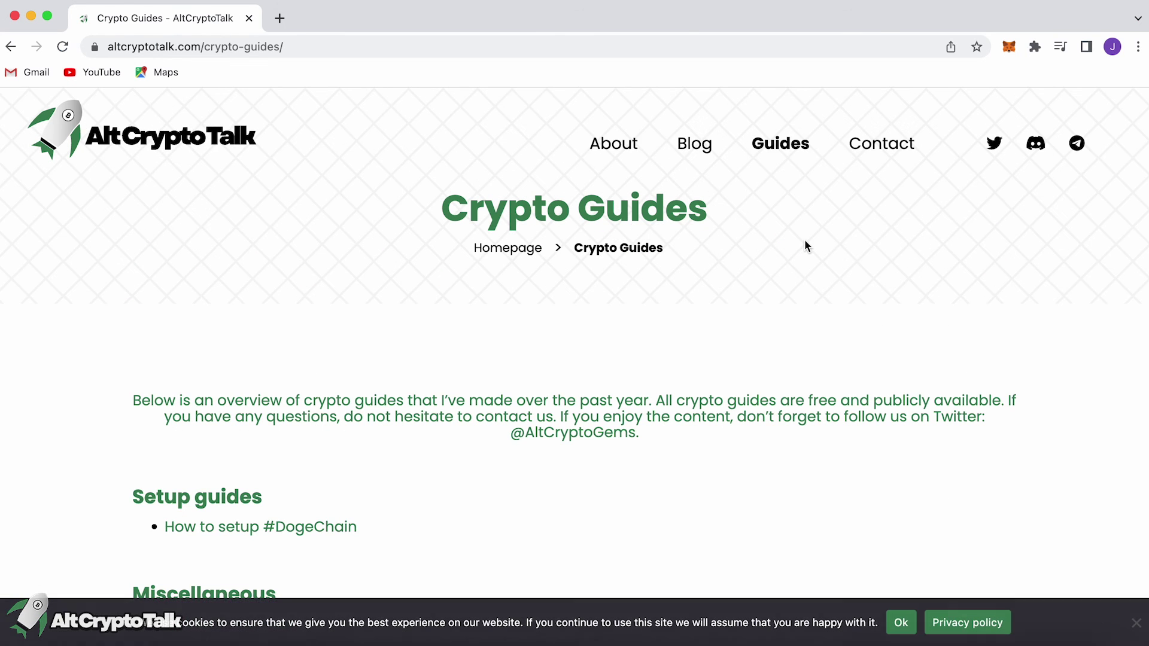
scroll(803, 246, down, 3)
click(900, 624)
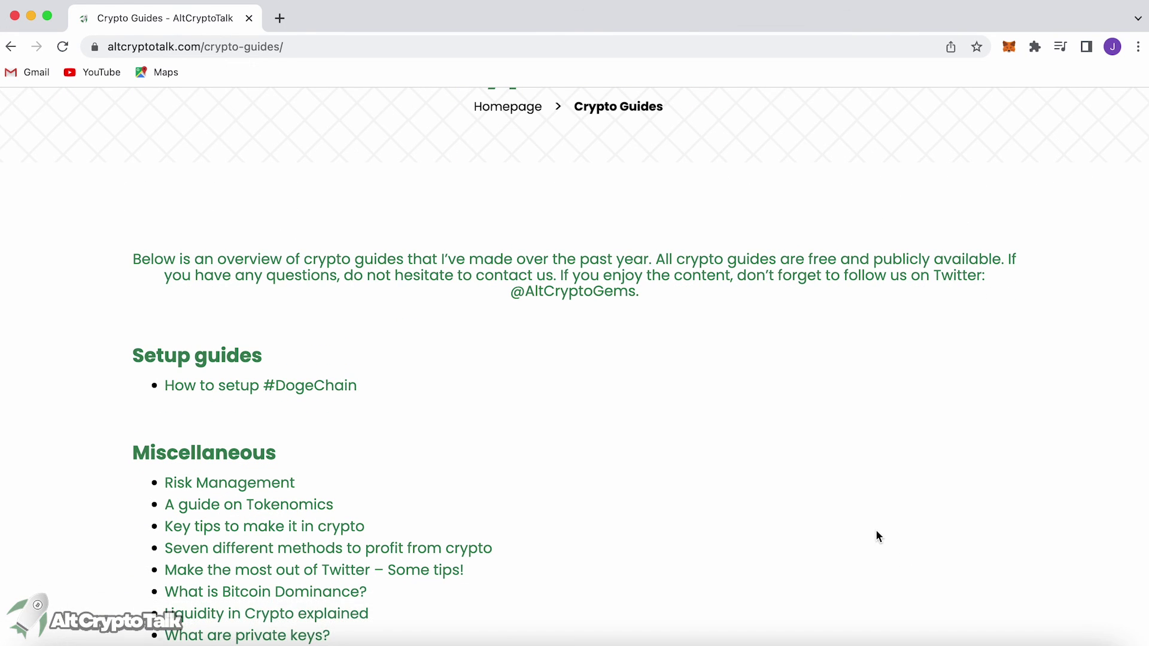
scroll(875, 532, down, 2)
scroll(877, 535, down, 1)
scroll(877, 535, down, 1)
scroll(877, 535, down, 1)
scroll(877, 536, down, 2)
scroll(876, 536, down, 1)
scroll(877, 536, down, 1)
scroll(877, 536, down, 2)
scroll(877, 535, down, 3)
scroll(877, 536, down, 2)
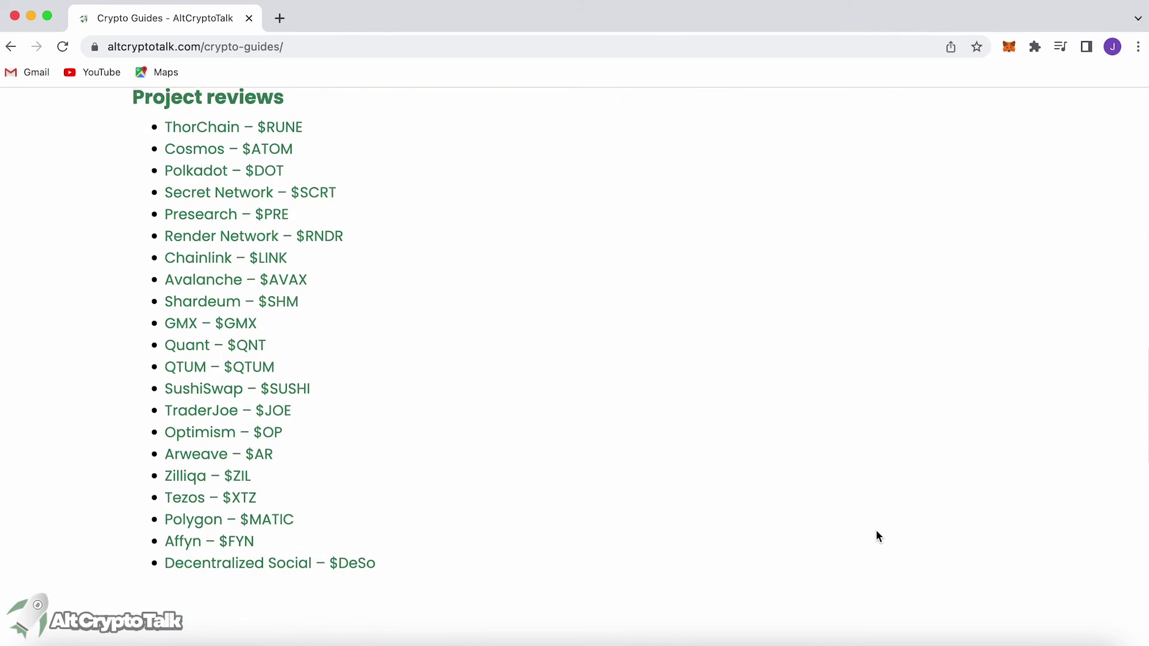